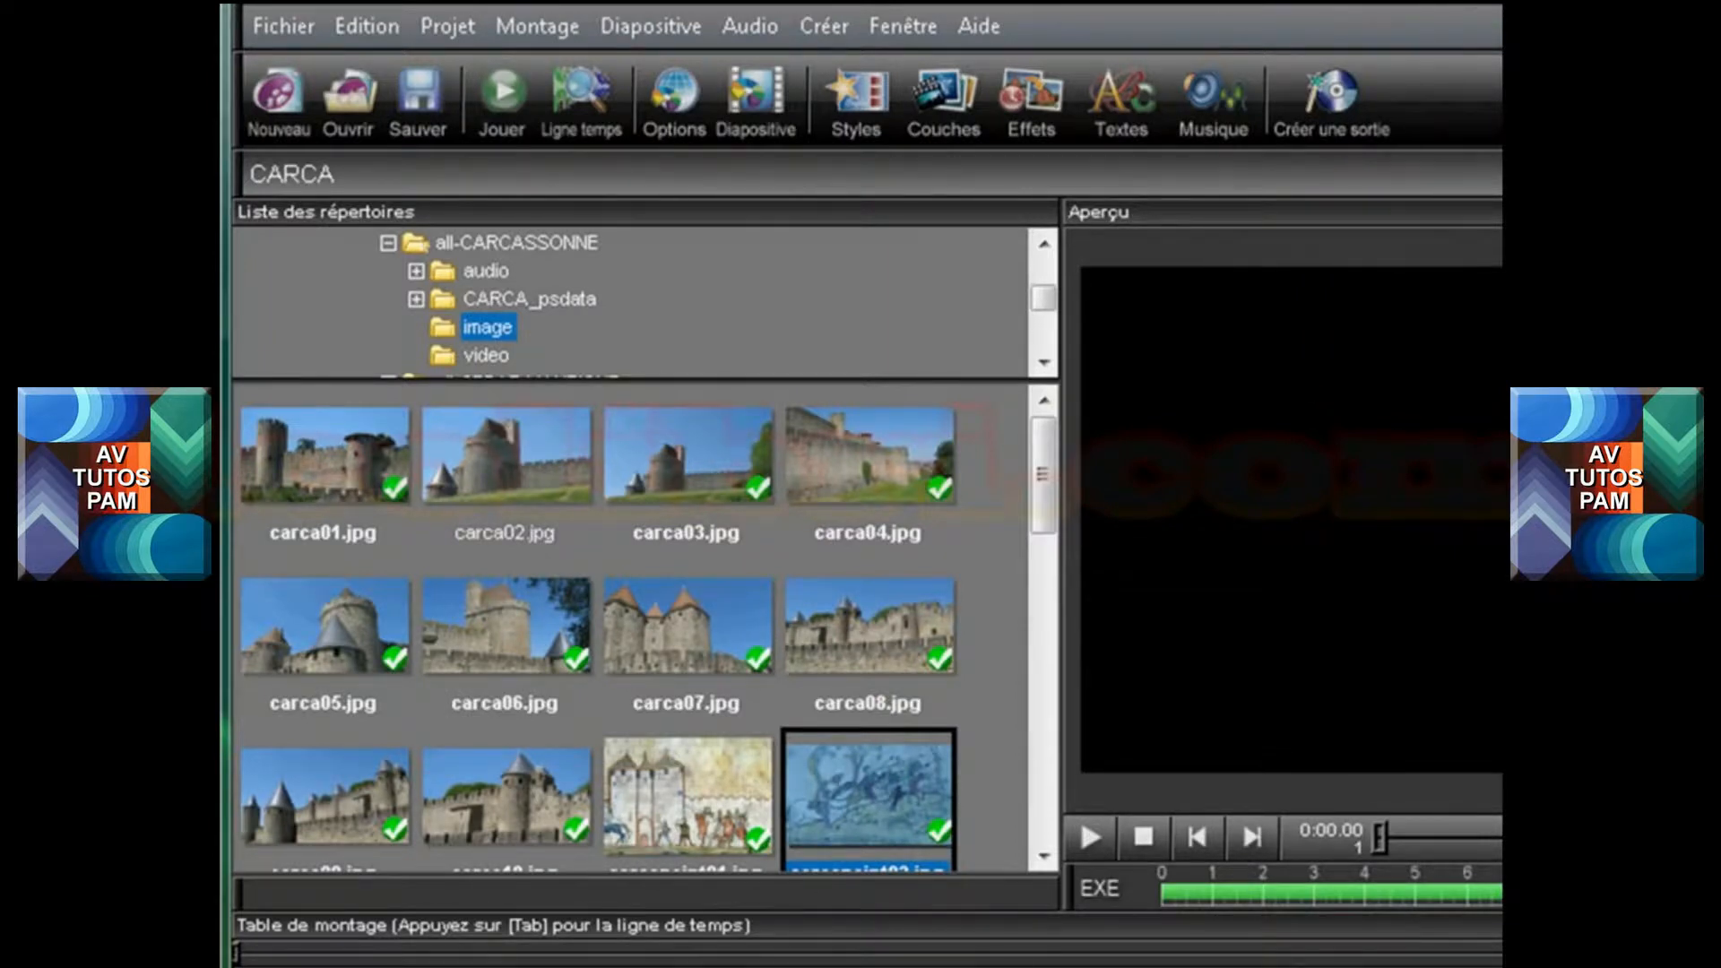
Start creating a standalone PC executable output of the CARCA show and bring its settings window fully into view
{"action": "left_click", "coordinate": [1348, 105]}
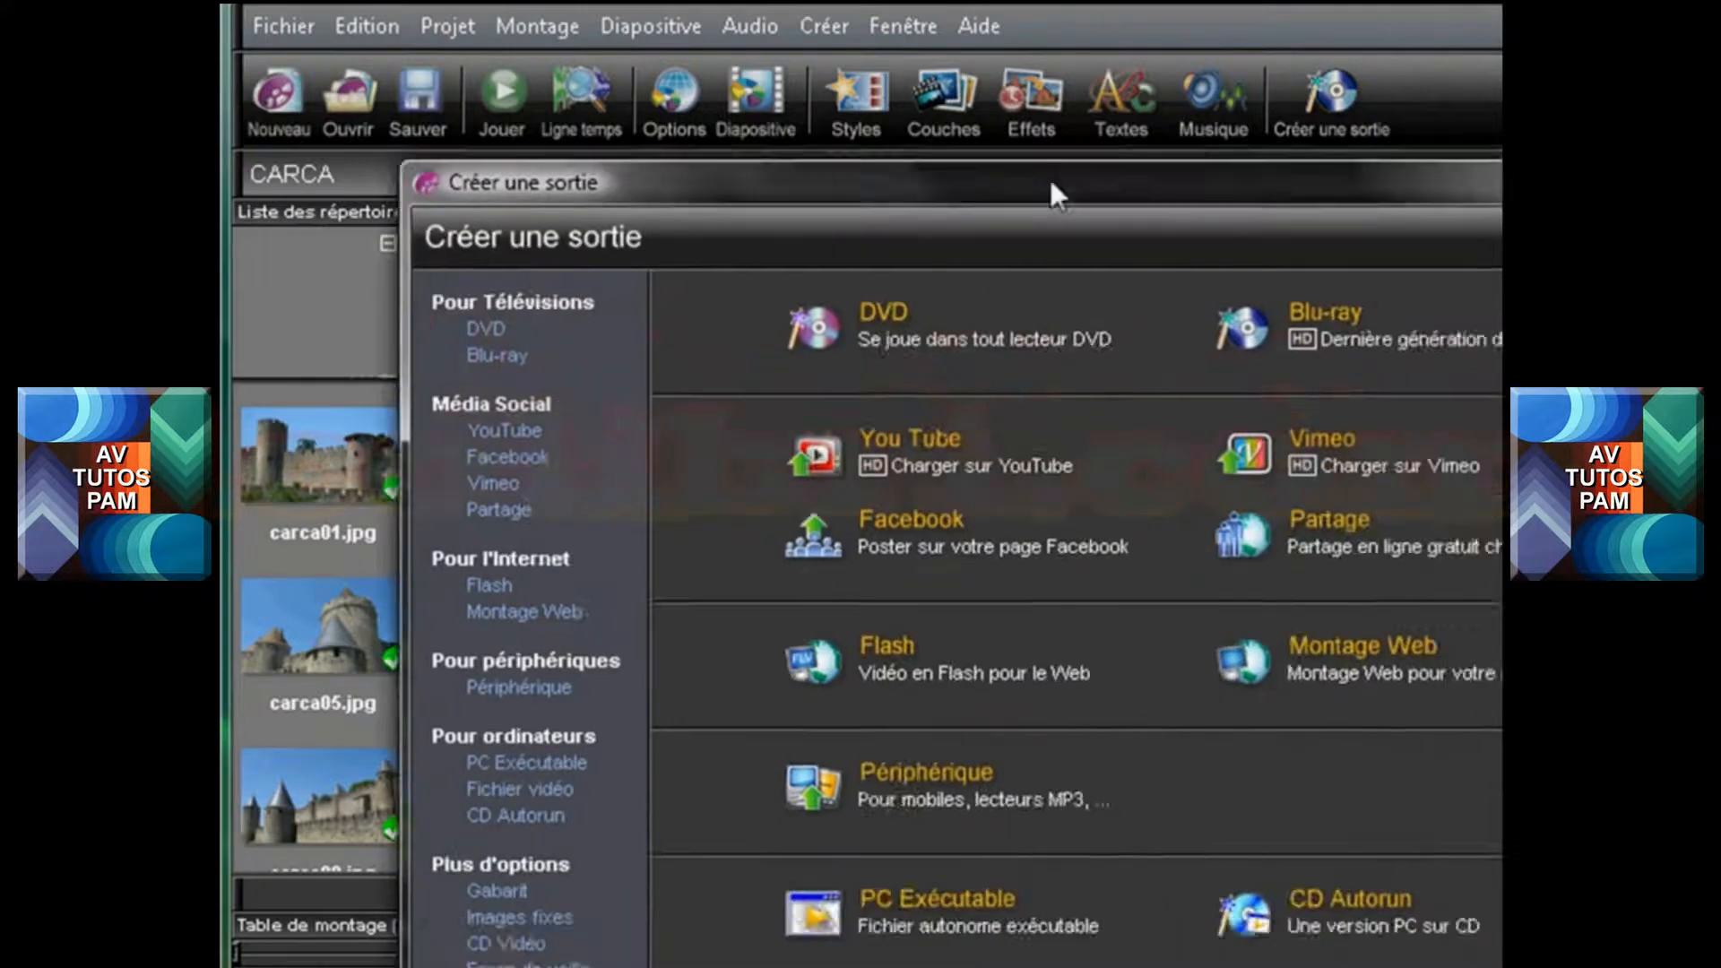
{"action": "left_click_drag", "start_coordinate": [1051, 182], "coordinate": [908, 73]}
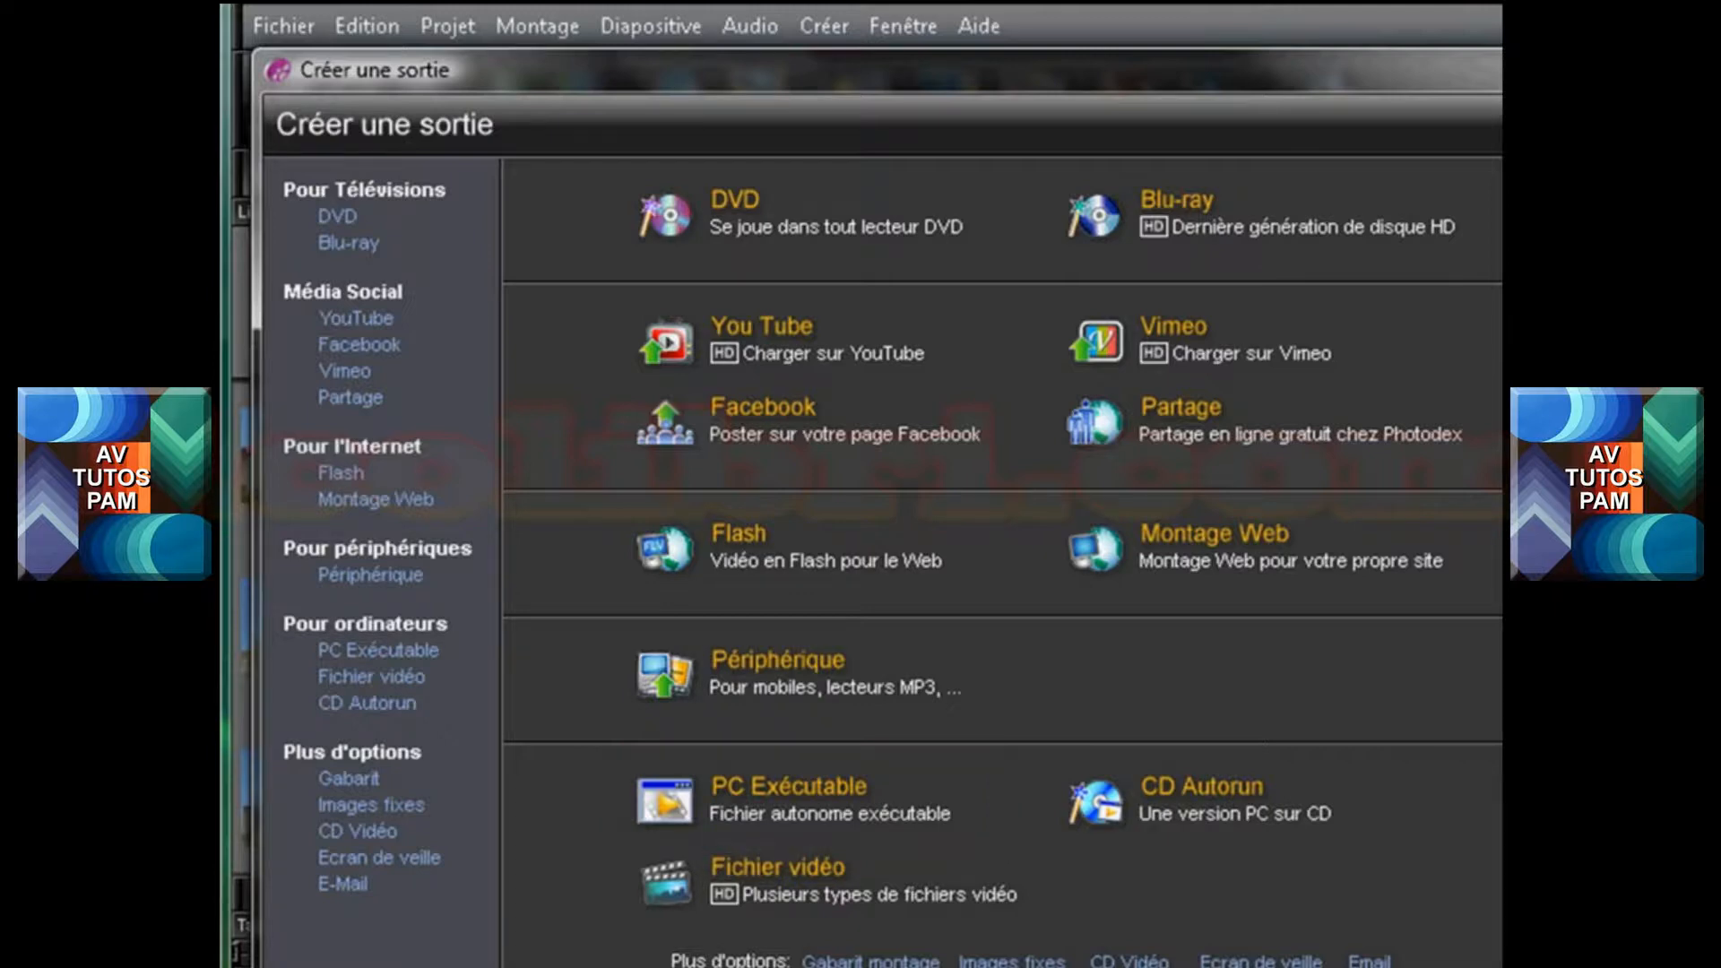
{"action": "left_click", "coordinate": [823, 780]}
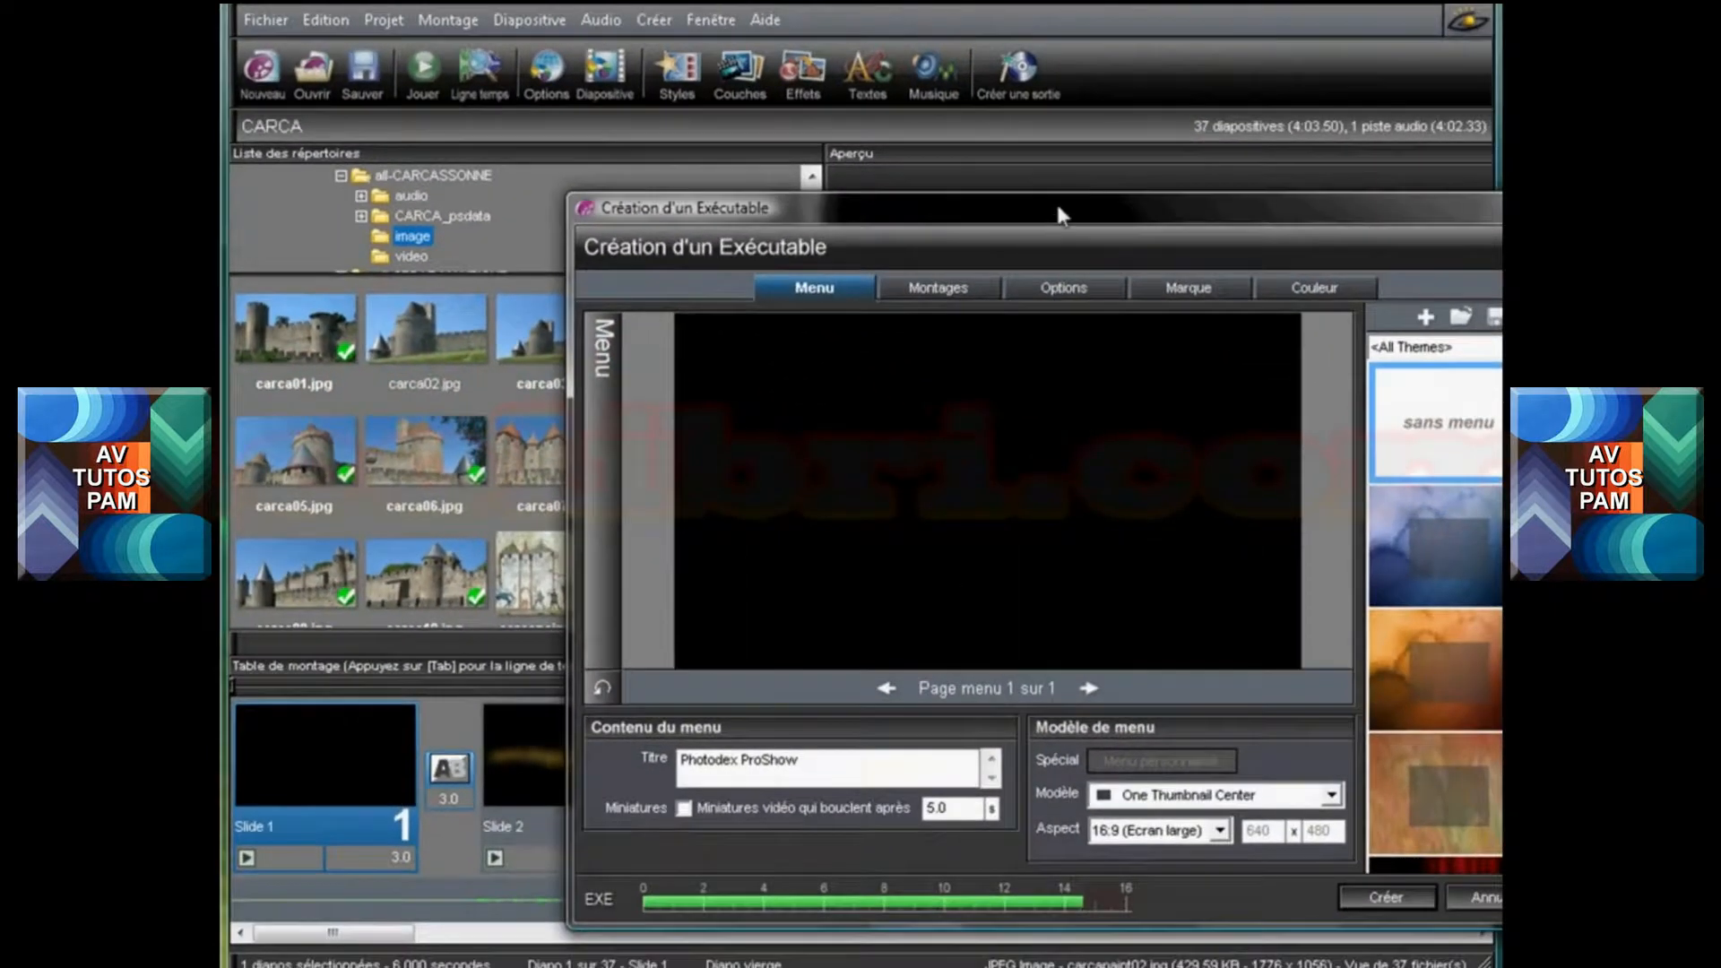
{"action": "left_click_drag", "start_coordinate": [1298, 261], "coordinate": [863, 65]}
{"action": "left_click_drag", "start_coordinate": [720, 50], "coordinate": [728, 52]}
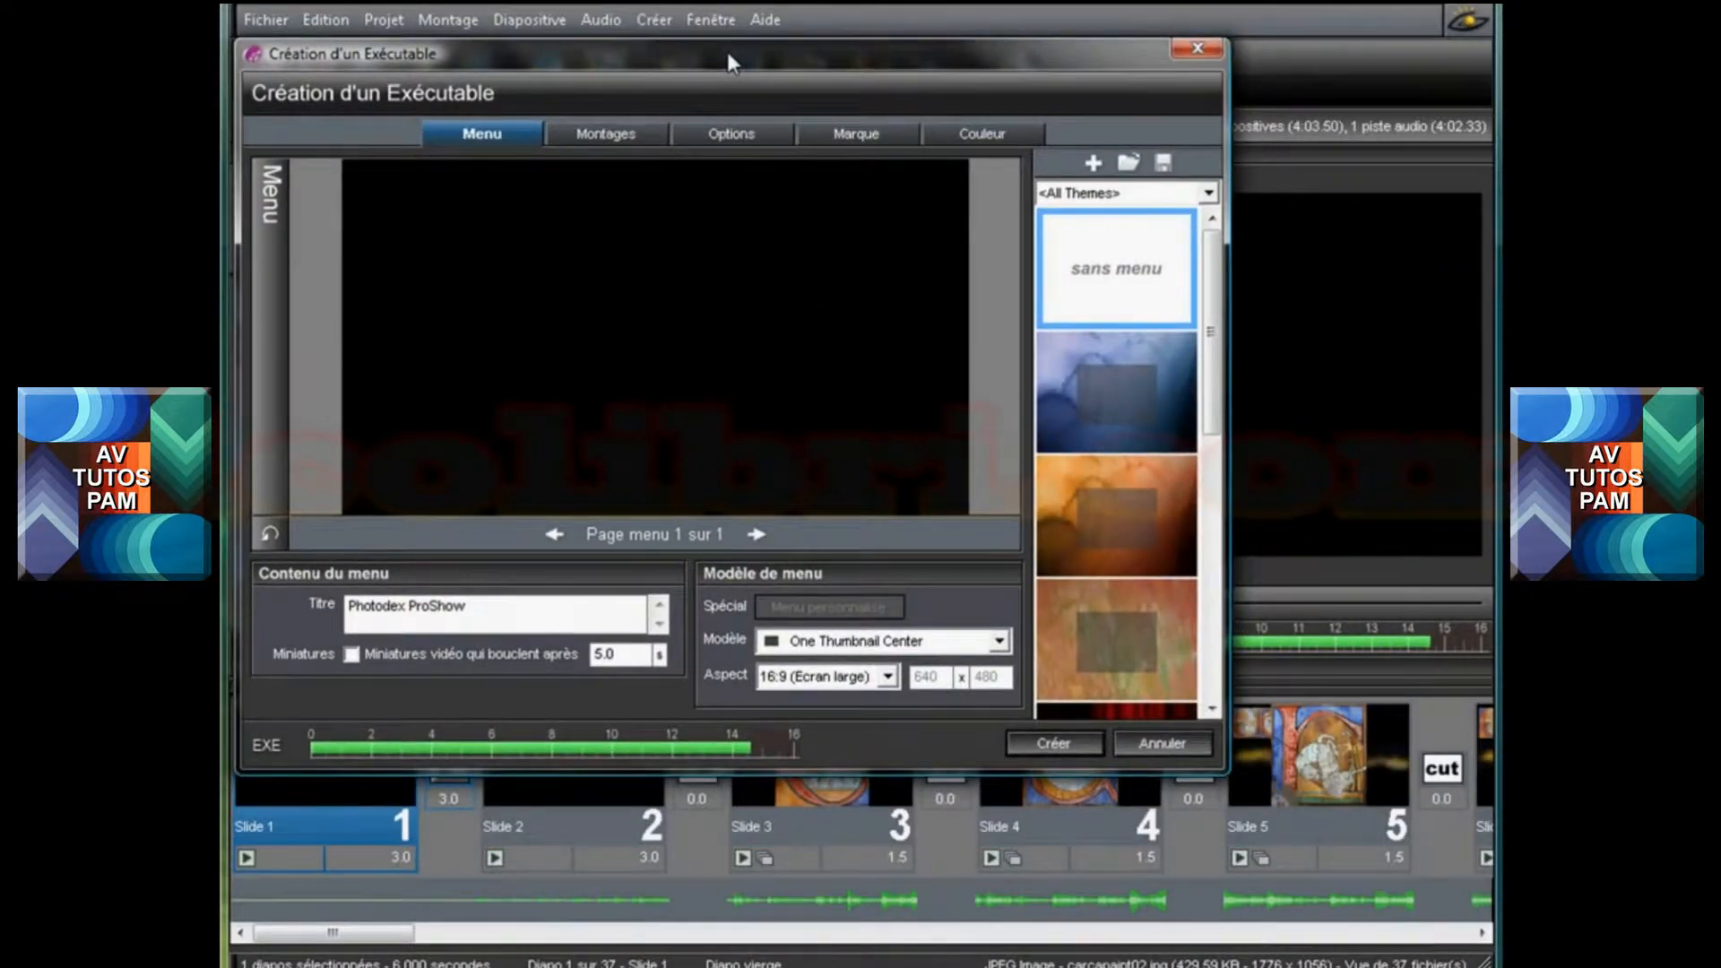
Preview the blue menu theme, choose the "sans menu" theme, and set the menu aspect to 16:9 (Ecran large)
{"action": "left_click", "coordinate": [1126, 387]}
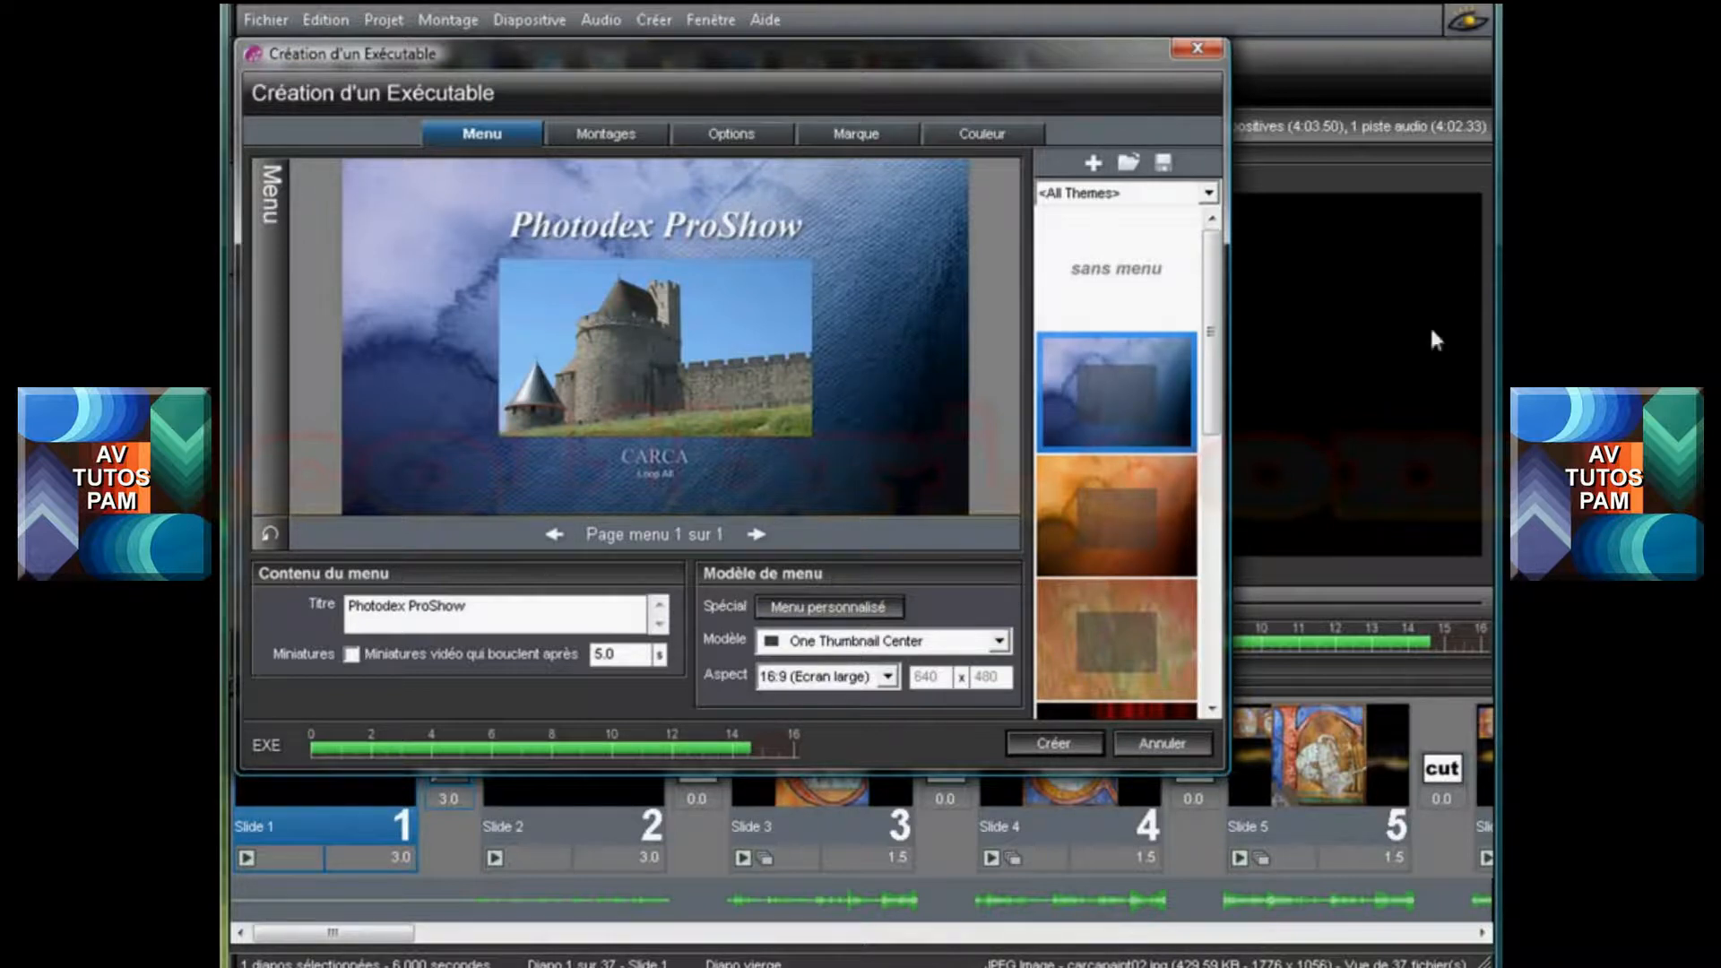
{"action": "left_click", "coordinate": [1119, 282]}
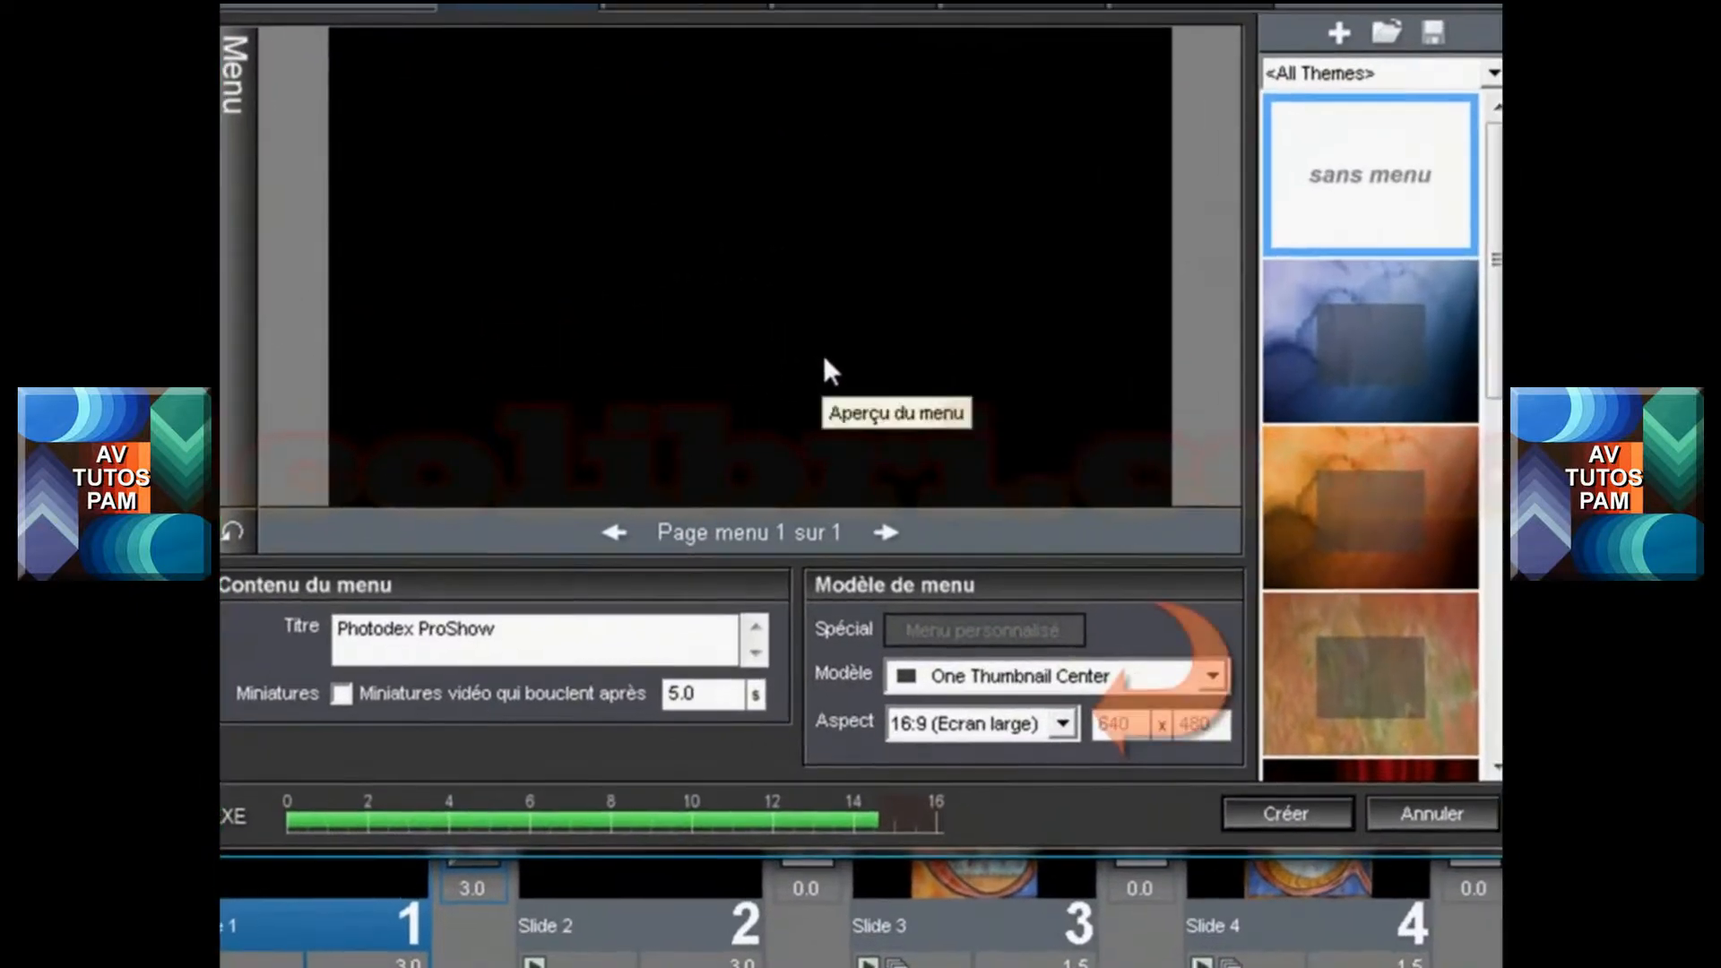
{"action": "left_click", "coordinate": [1069, 731]}
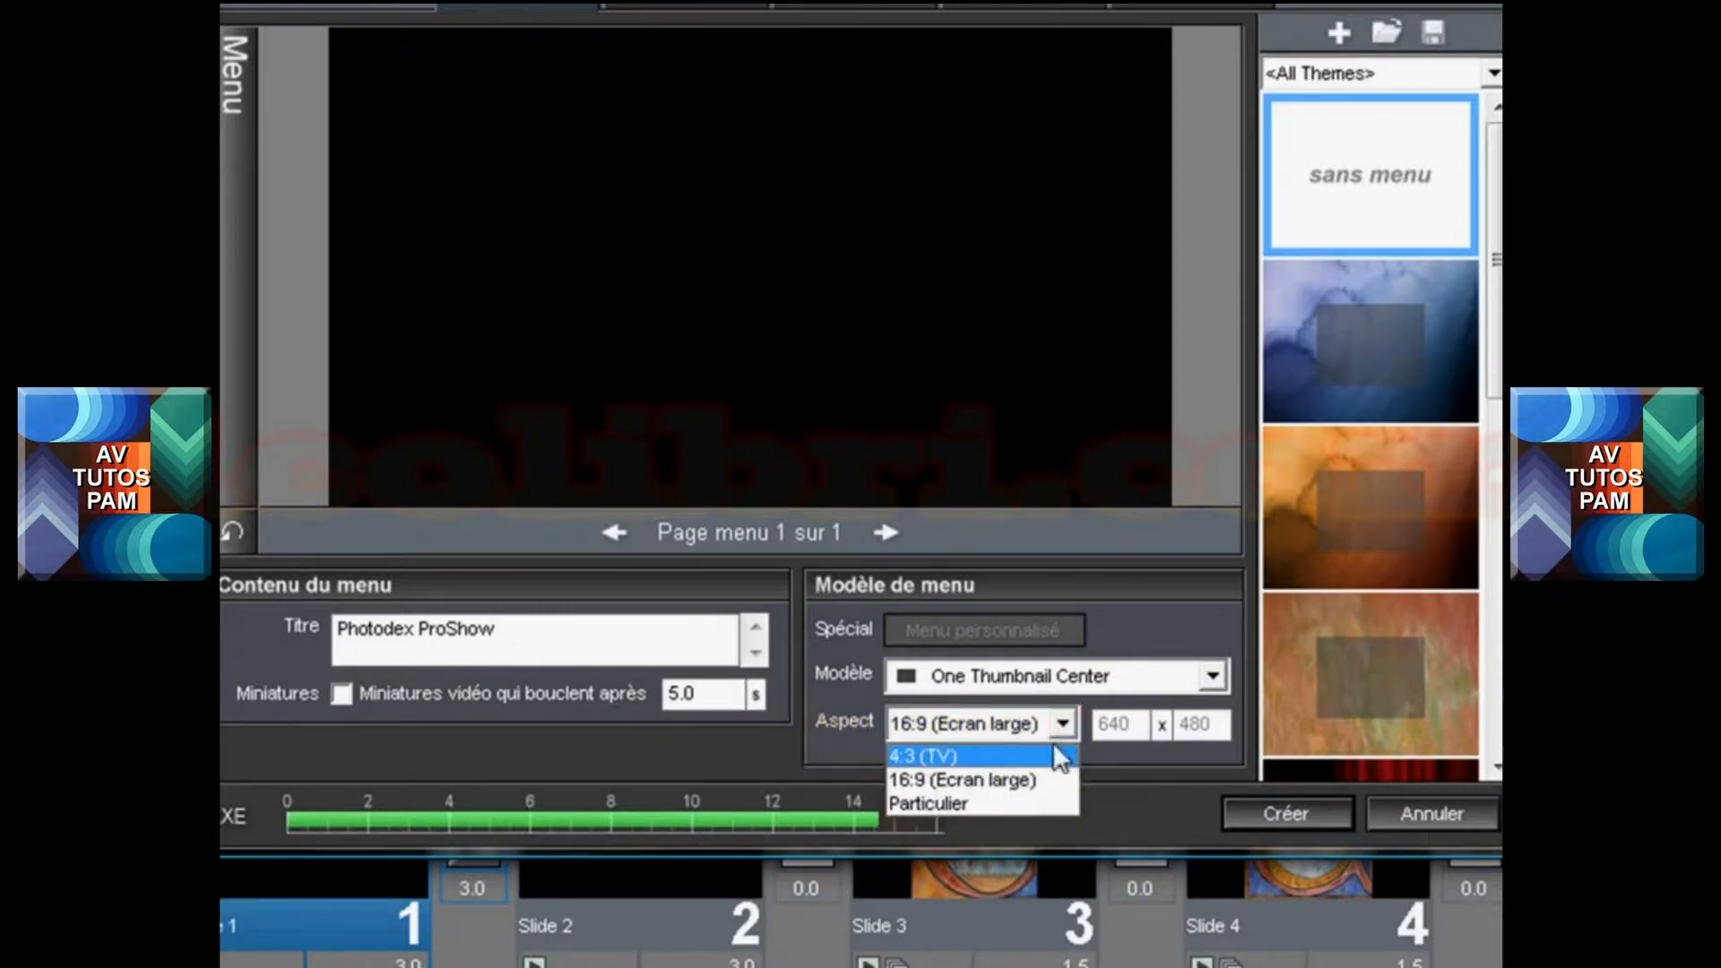
{"action": "left_click", "coordinate": [1014, 777]}
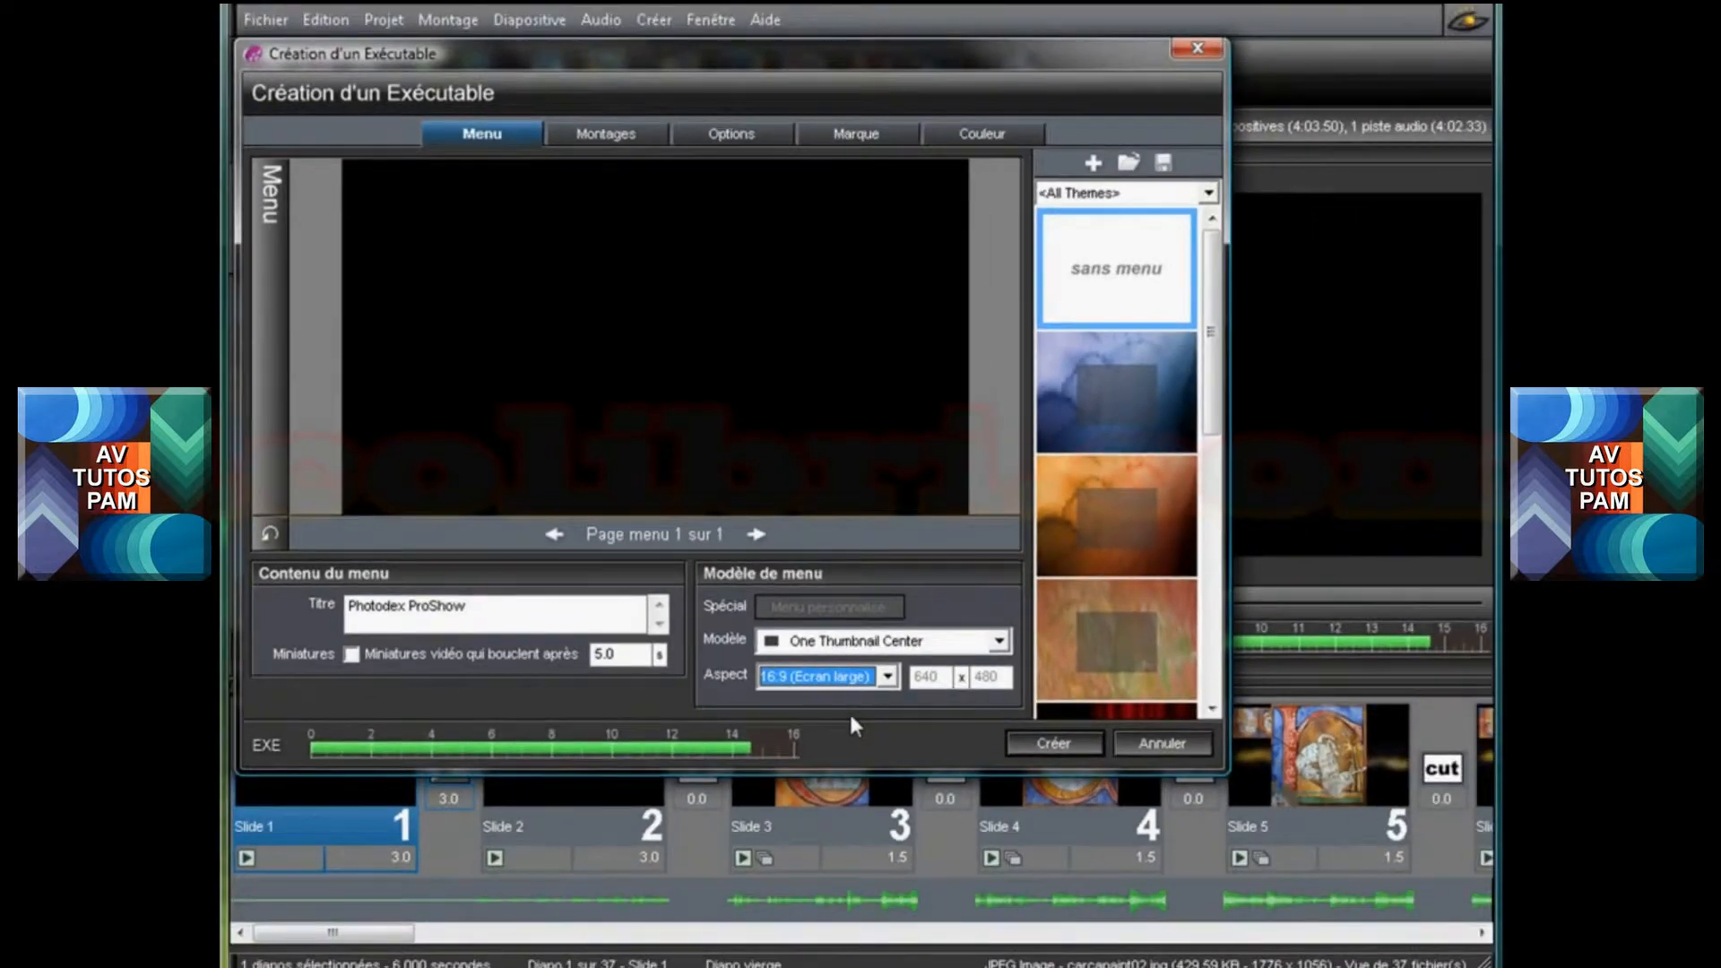
Examine the menu thumbnail settings of the included CARCA show and leave them without applying anything
{"action": "left_click", "coordinate": [614, 137]}
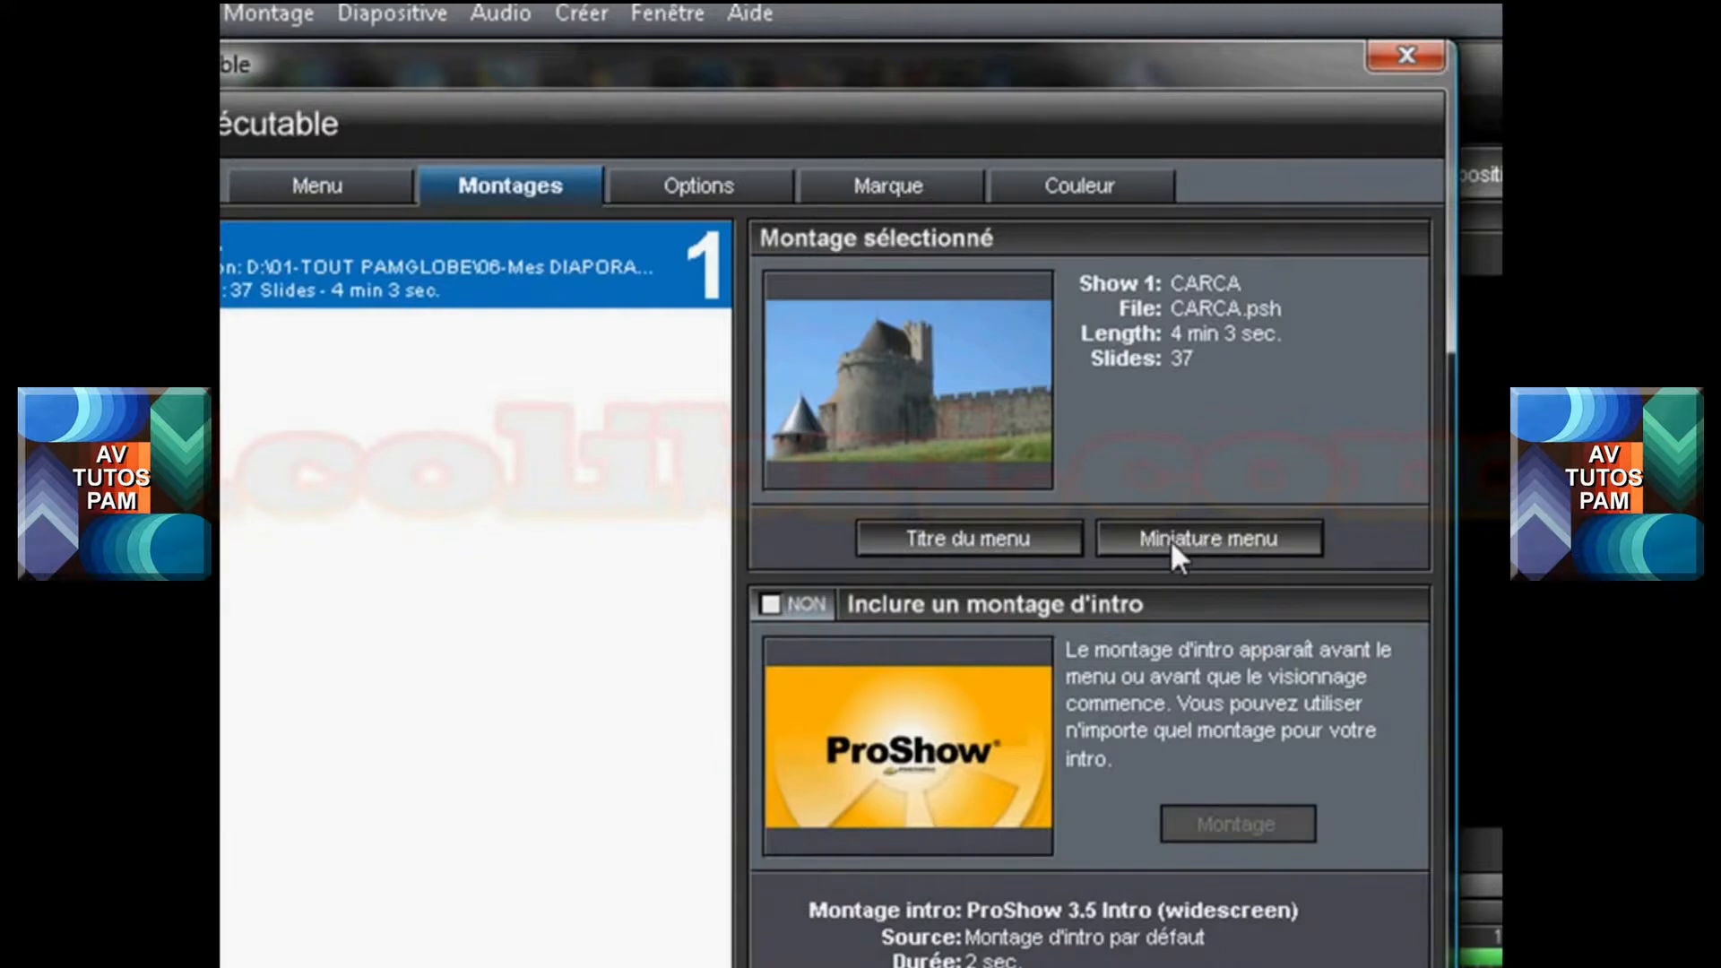
{"action": "left_click", "coordinate": [1170, 540]}
{"action": "left_click_drag", "start_coordinate": [1191, 525], "coordinate": [622, 247]}
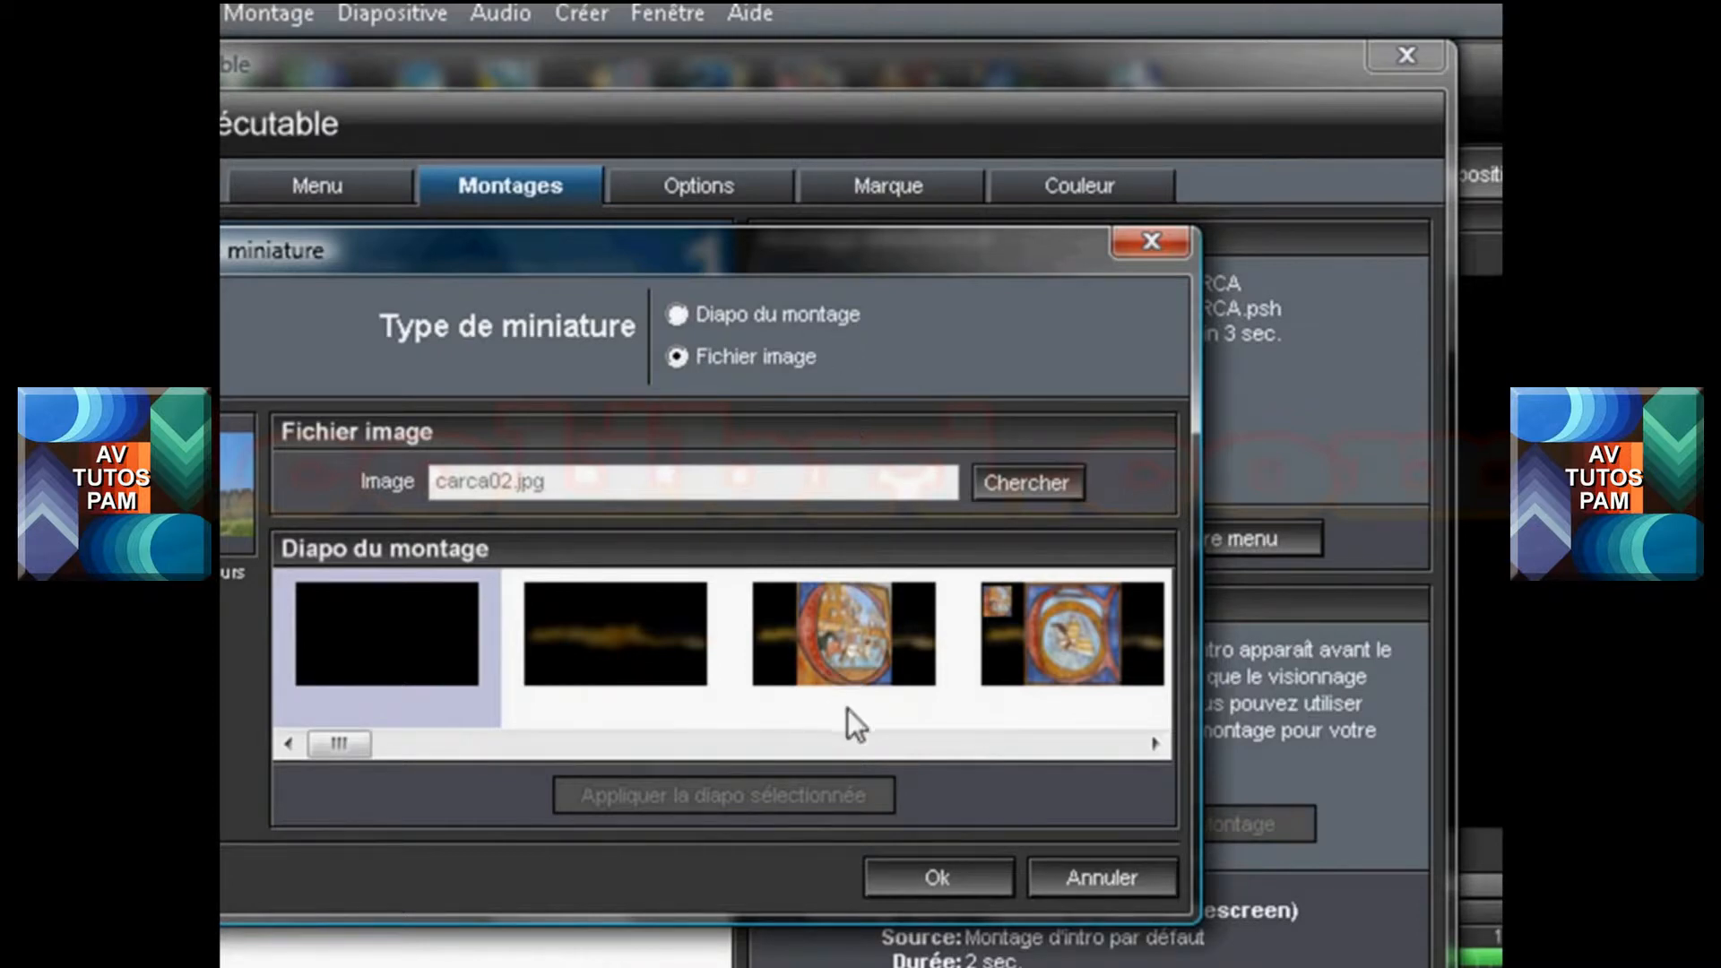
{"action": "left_click", "coordinate": [1067, 875]}
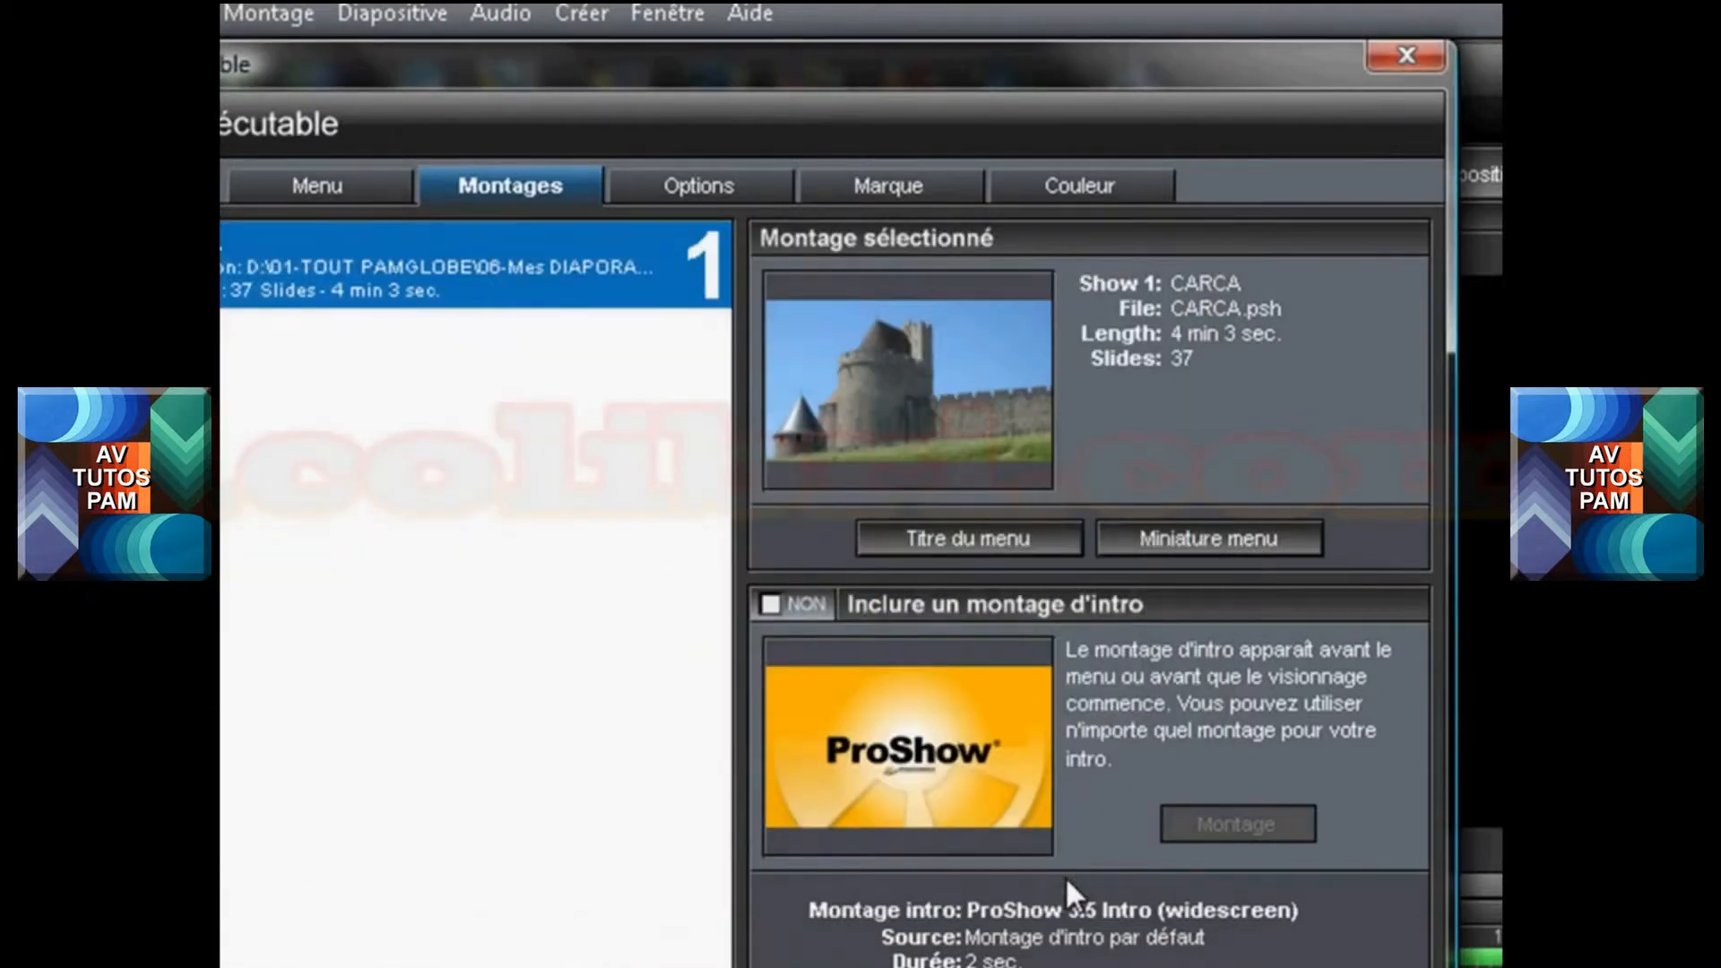
Try including an intro show before the montage and switch the option back off
{"action": "left_click", "coordinate": [770, 604]}
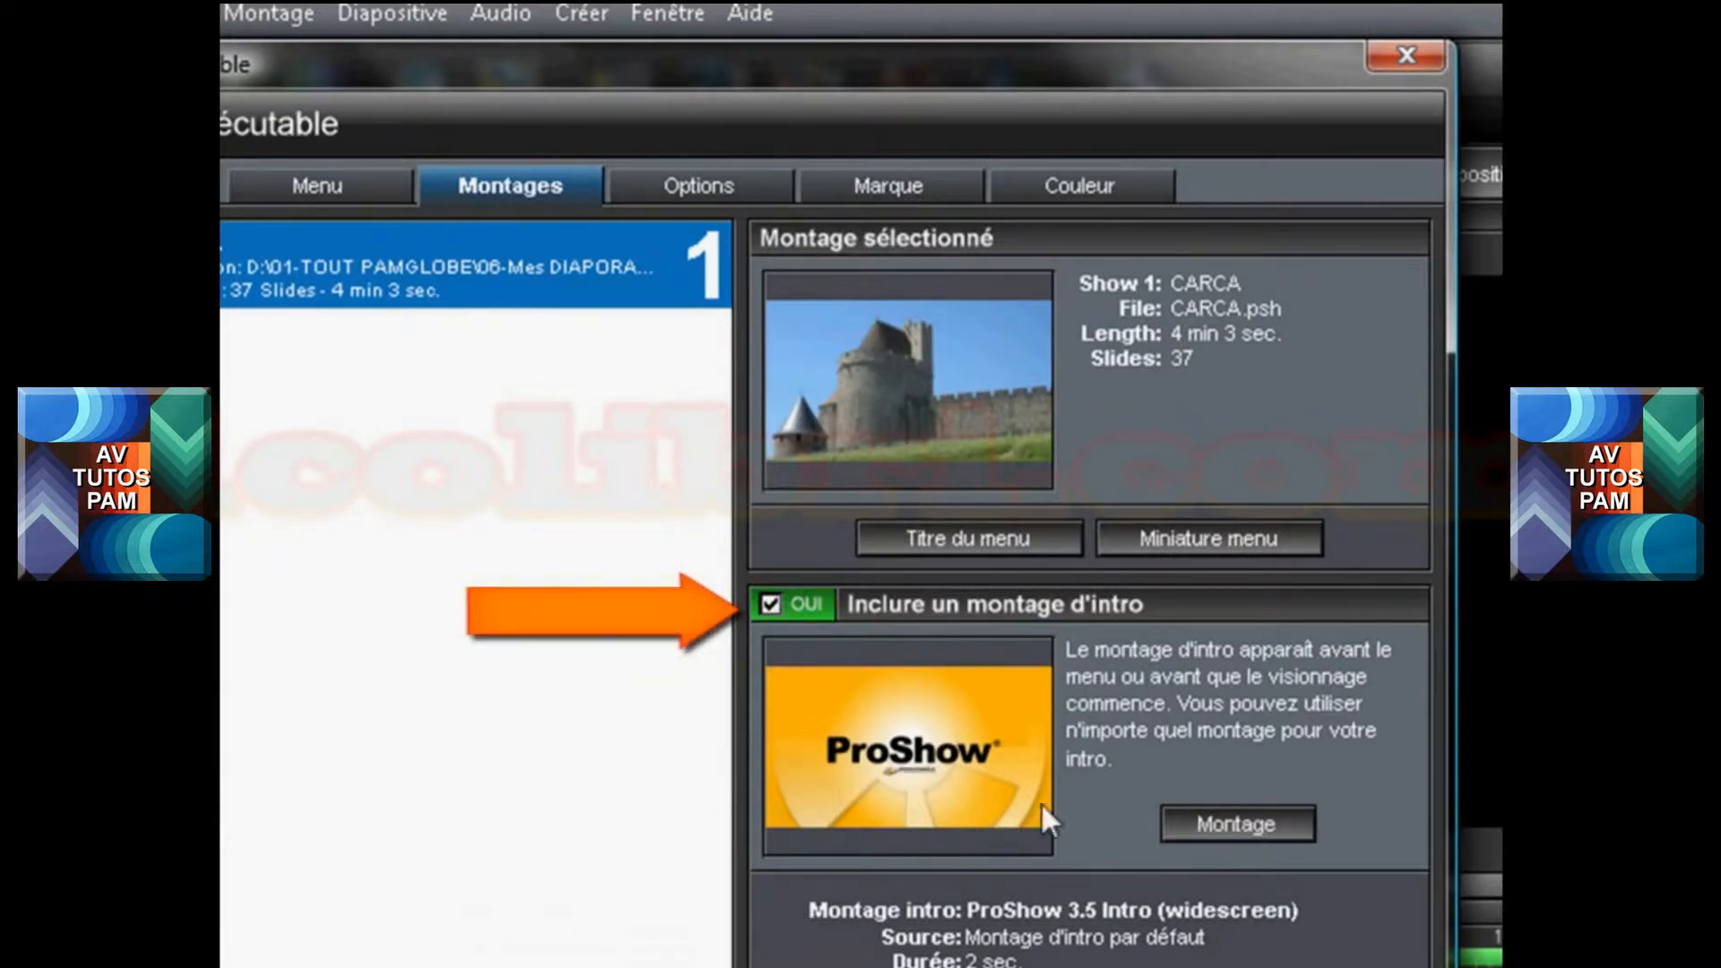
{"action": "left_click", "coordinate": [770, 603]}
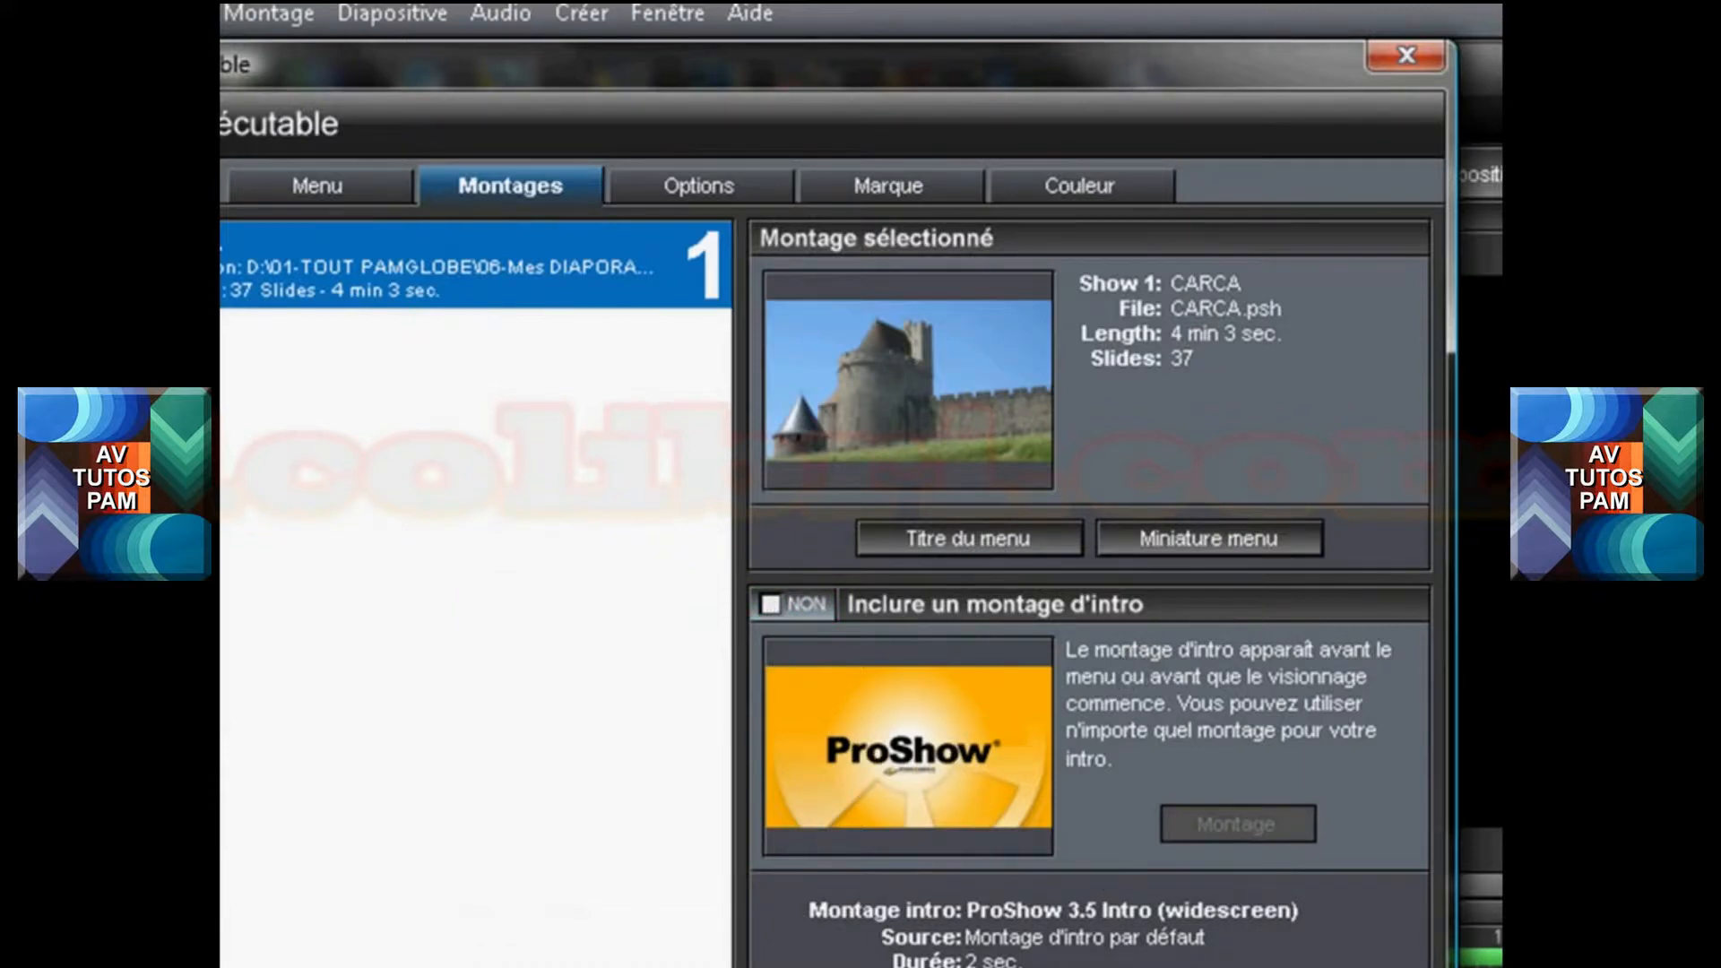
{"action": "left_click", "coordinate": [771, 604]}
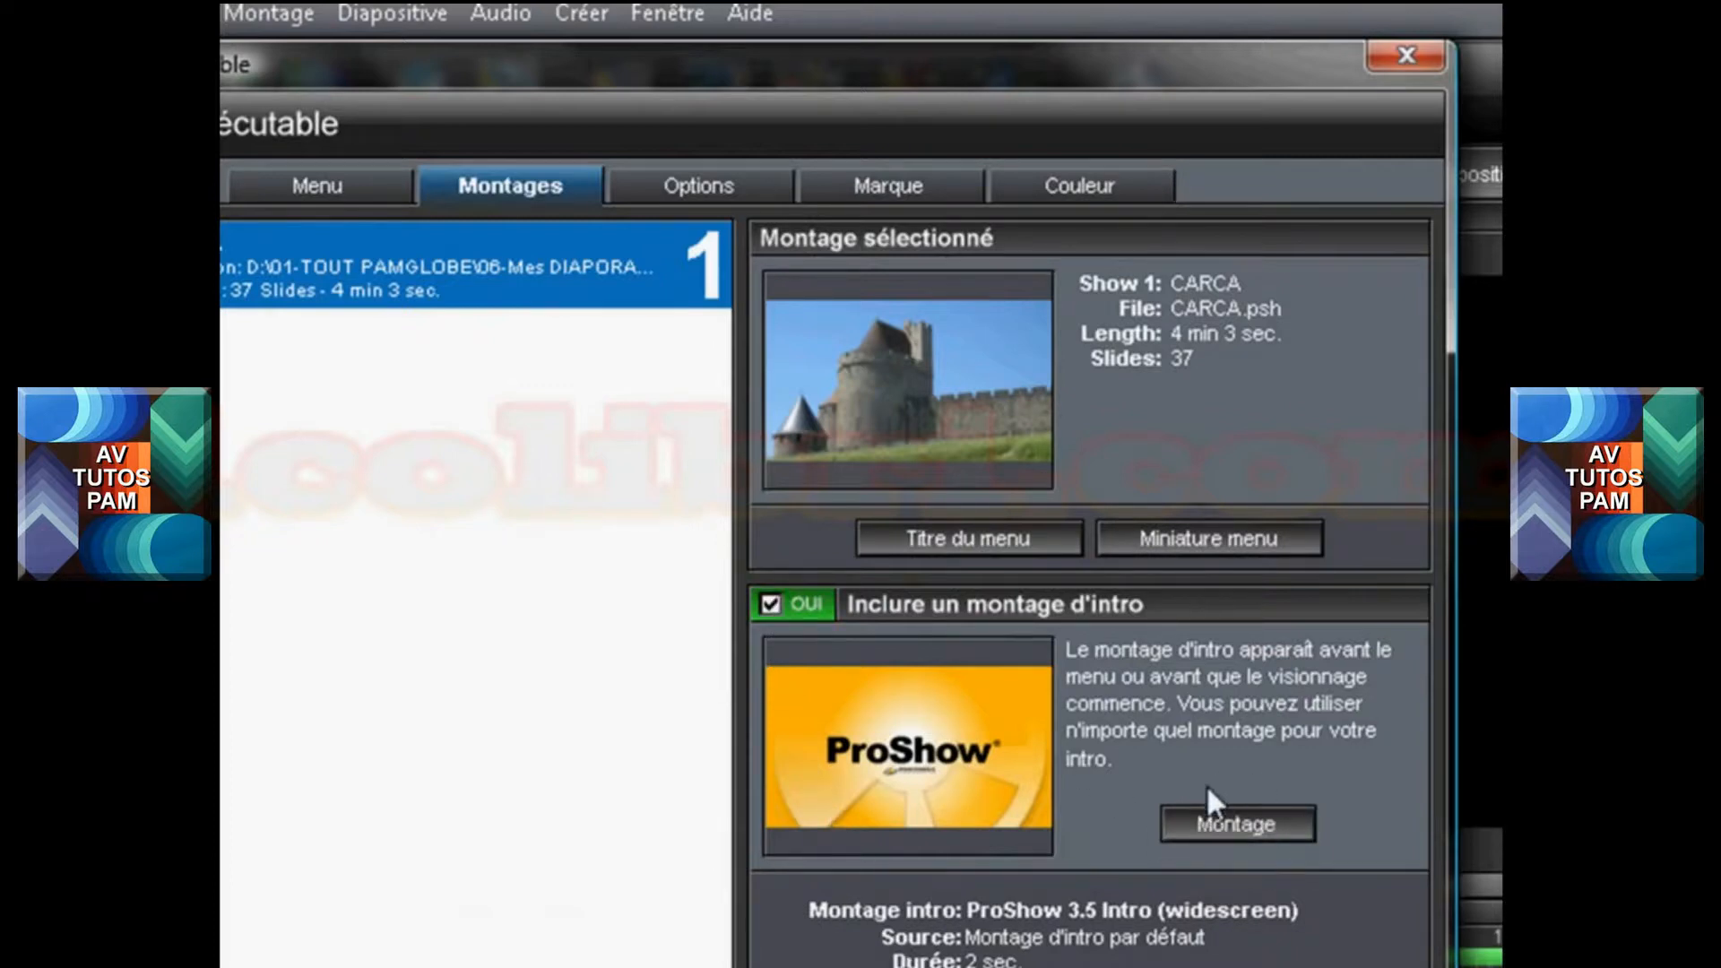
{"action": "left_click", "coordinate": [769, 603]}
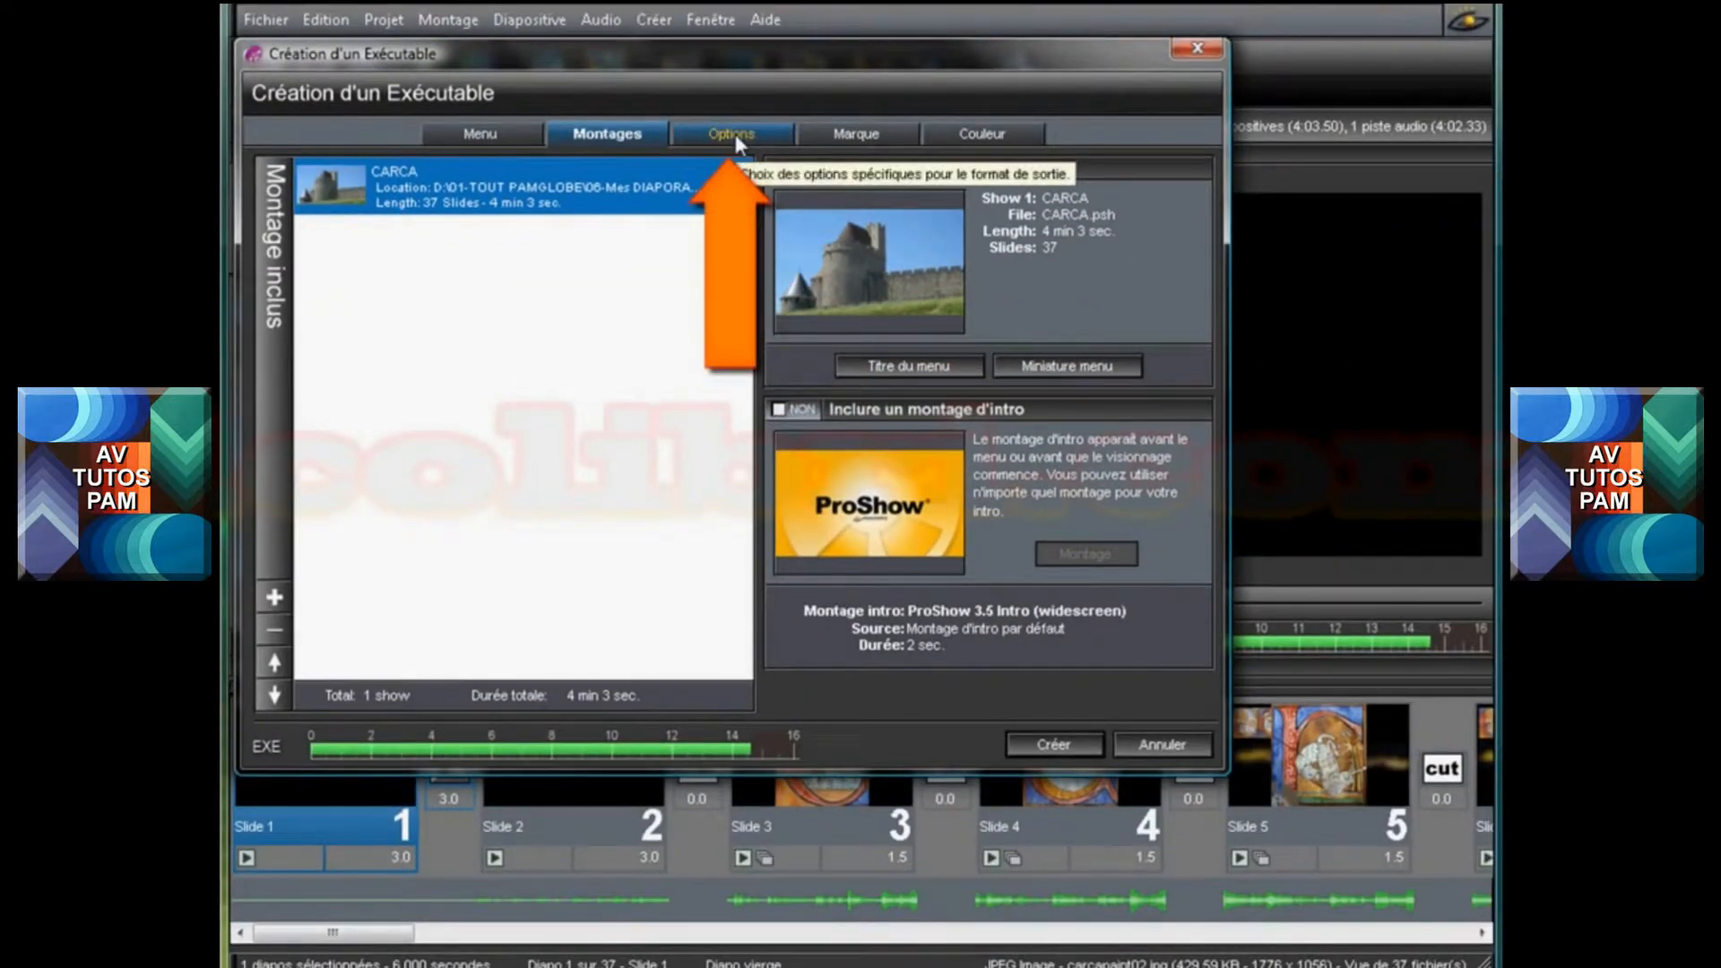
Limit the executable's display image size to 800 x 450 px
{"action": "left_click", "coordinate": [735, 133]}
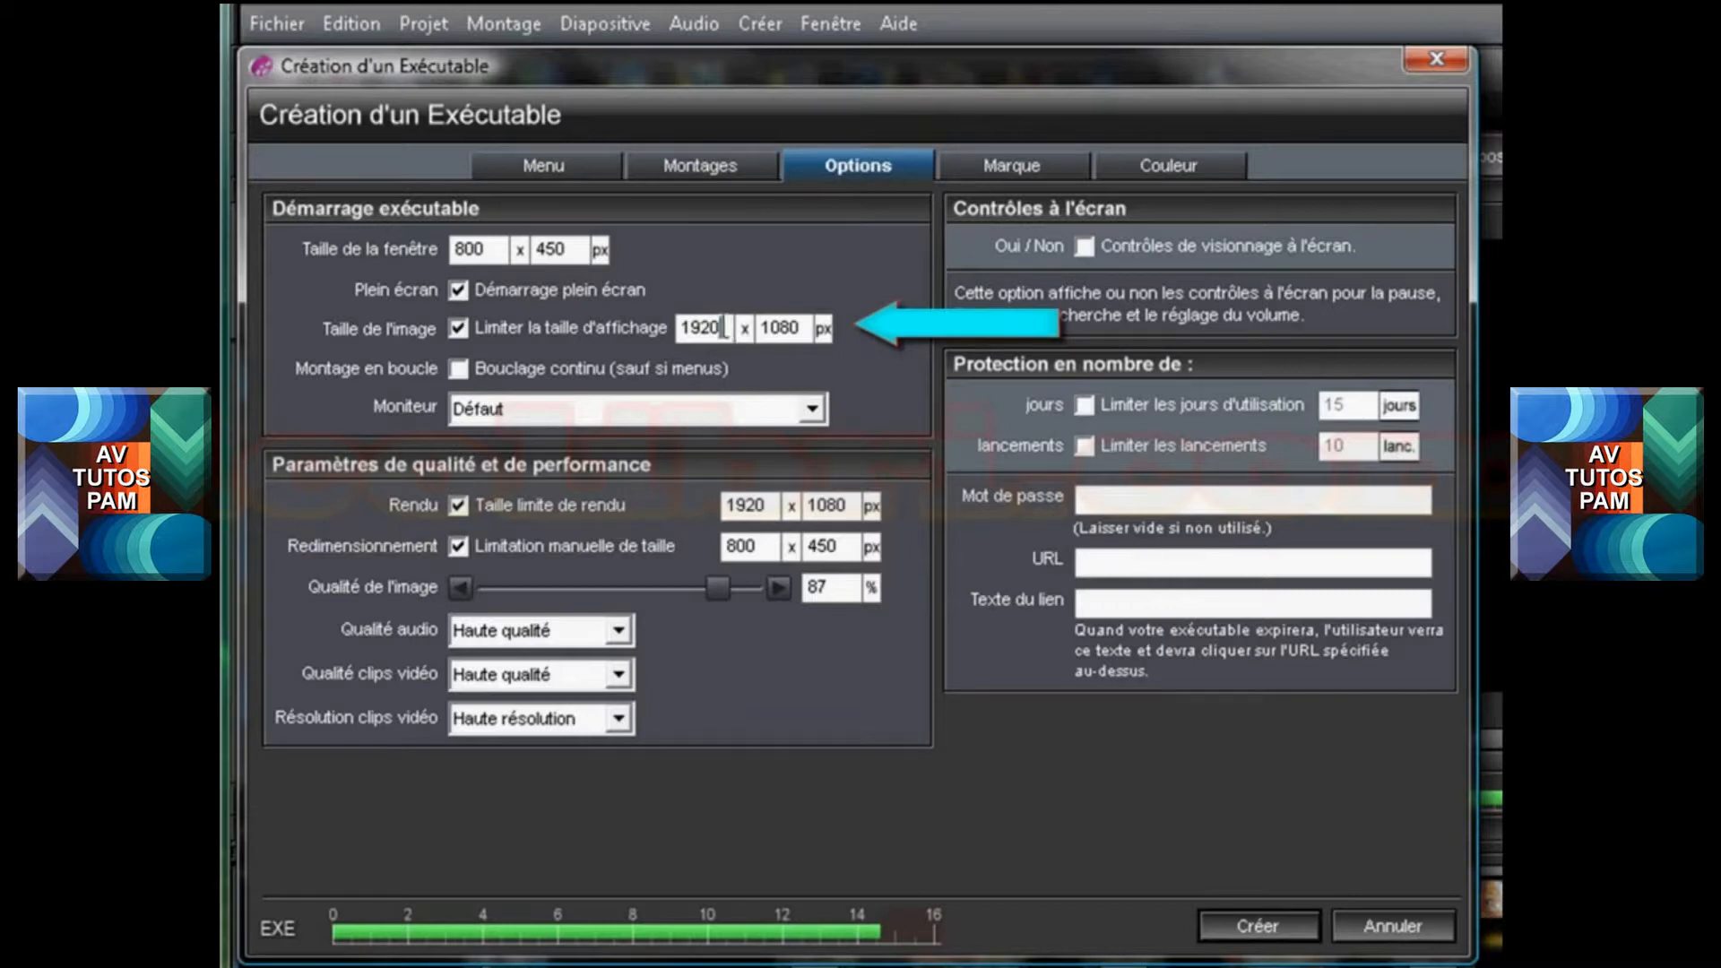
{"action": "left_click_drag", "start_coordinate": [726, 327], "coordinate": [666, 328]}
{"action": "type", "text": "800"}
{"action": "key", "text": "Tab"}
{"action": "type", "text": "450"}
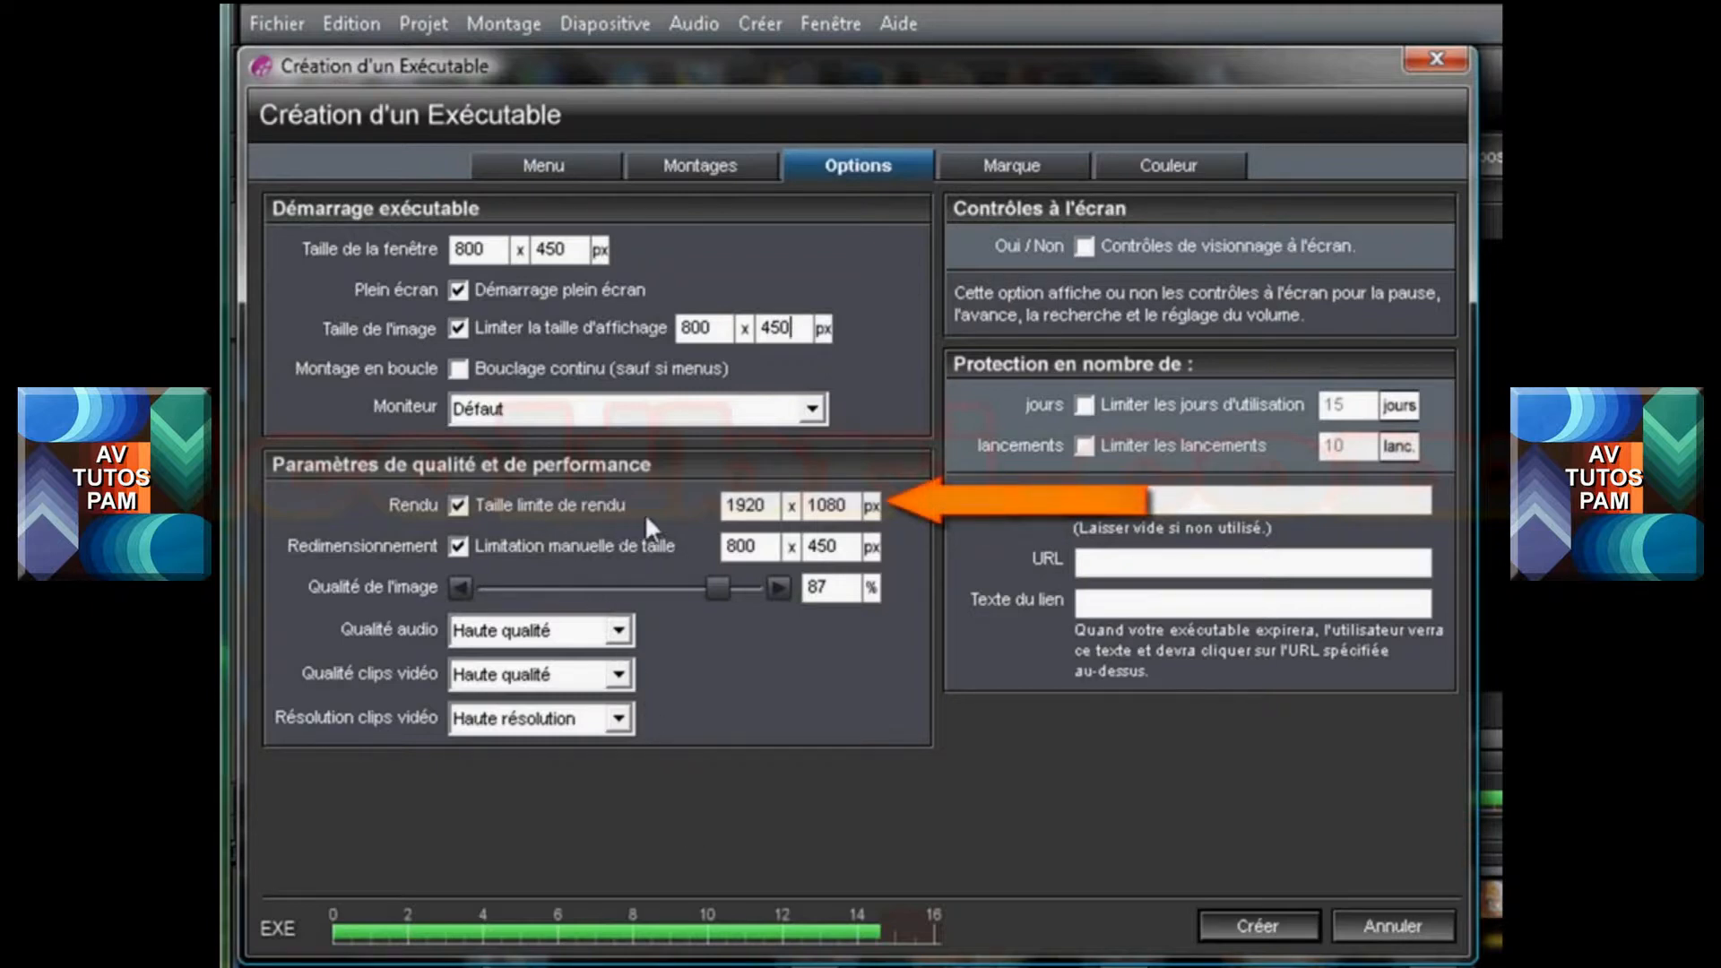
Set the render size limit in the quality and performance settings to 800 x 450 px
{"action": "left_click_drag", "start_coordinate": [766, 505], "coordinate": [711, 503]}
{"action": "type", "text": "800"}
{"action": "key", "text": "Tab"}
{"action": "type", "text": "450"}
Switch the manual image resizing limit off and back on, and lower the image quality to 83 %
{"action": "left_click", "coordinate": [459, 546]}
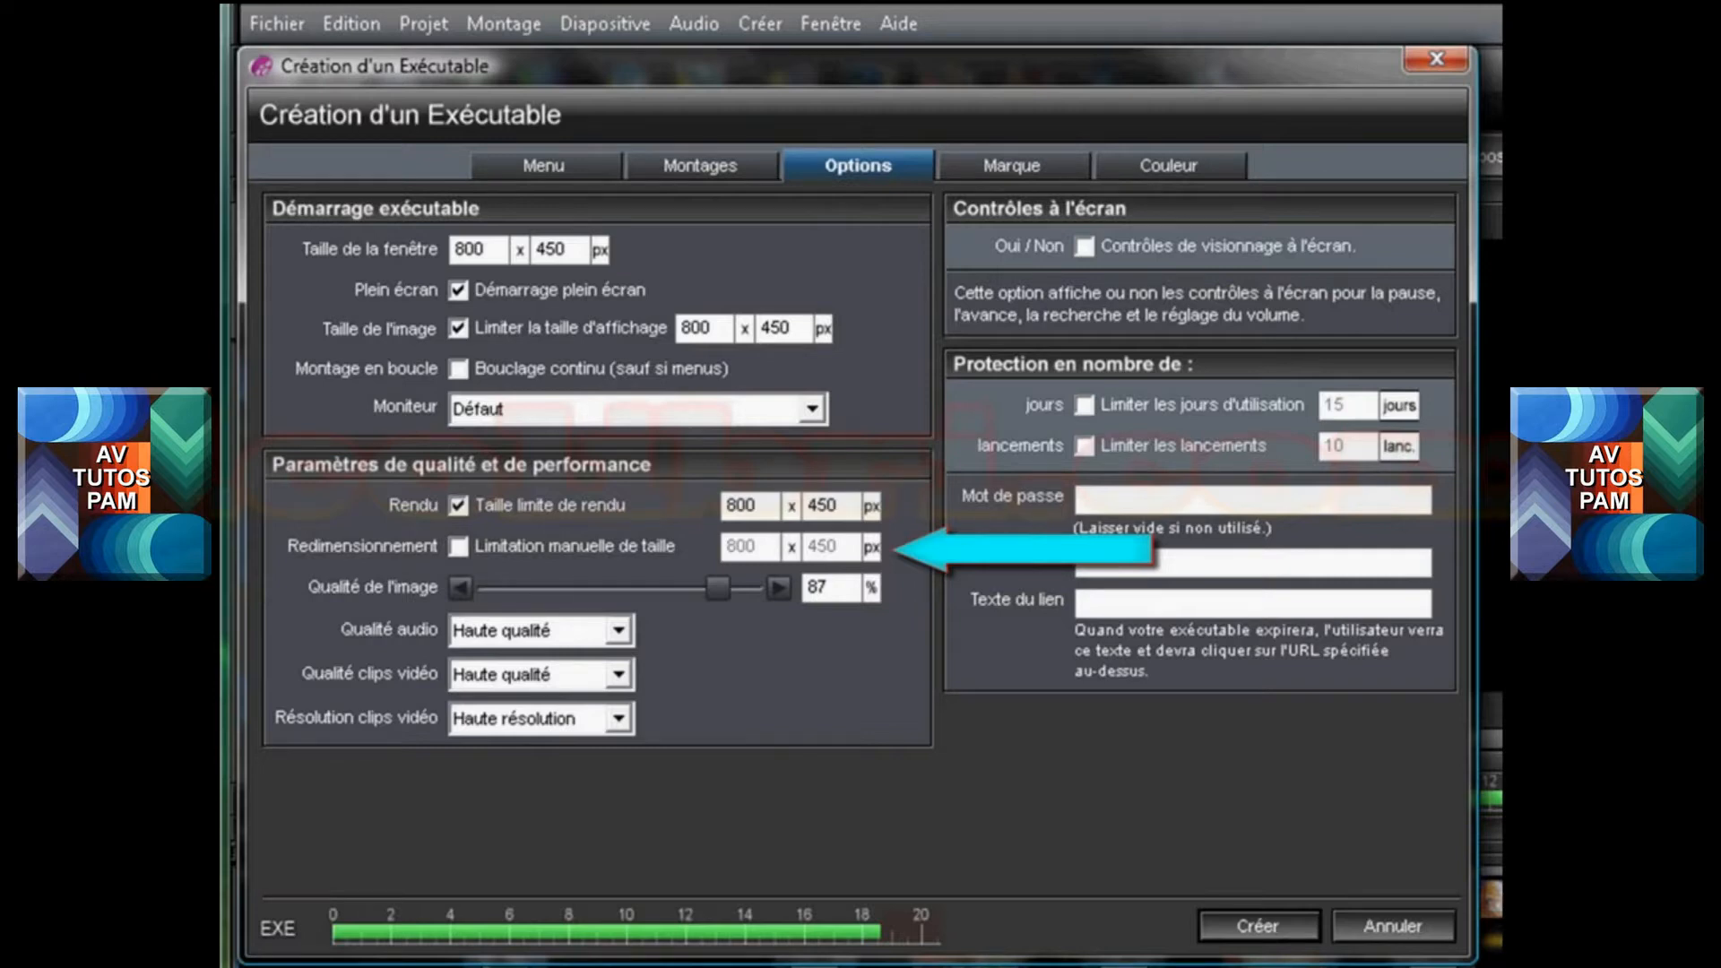
{"action": "left_click", "coordinate": [458, 546]}
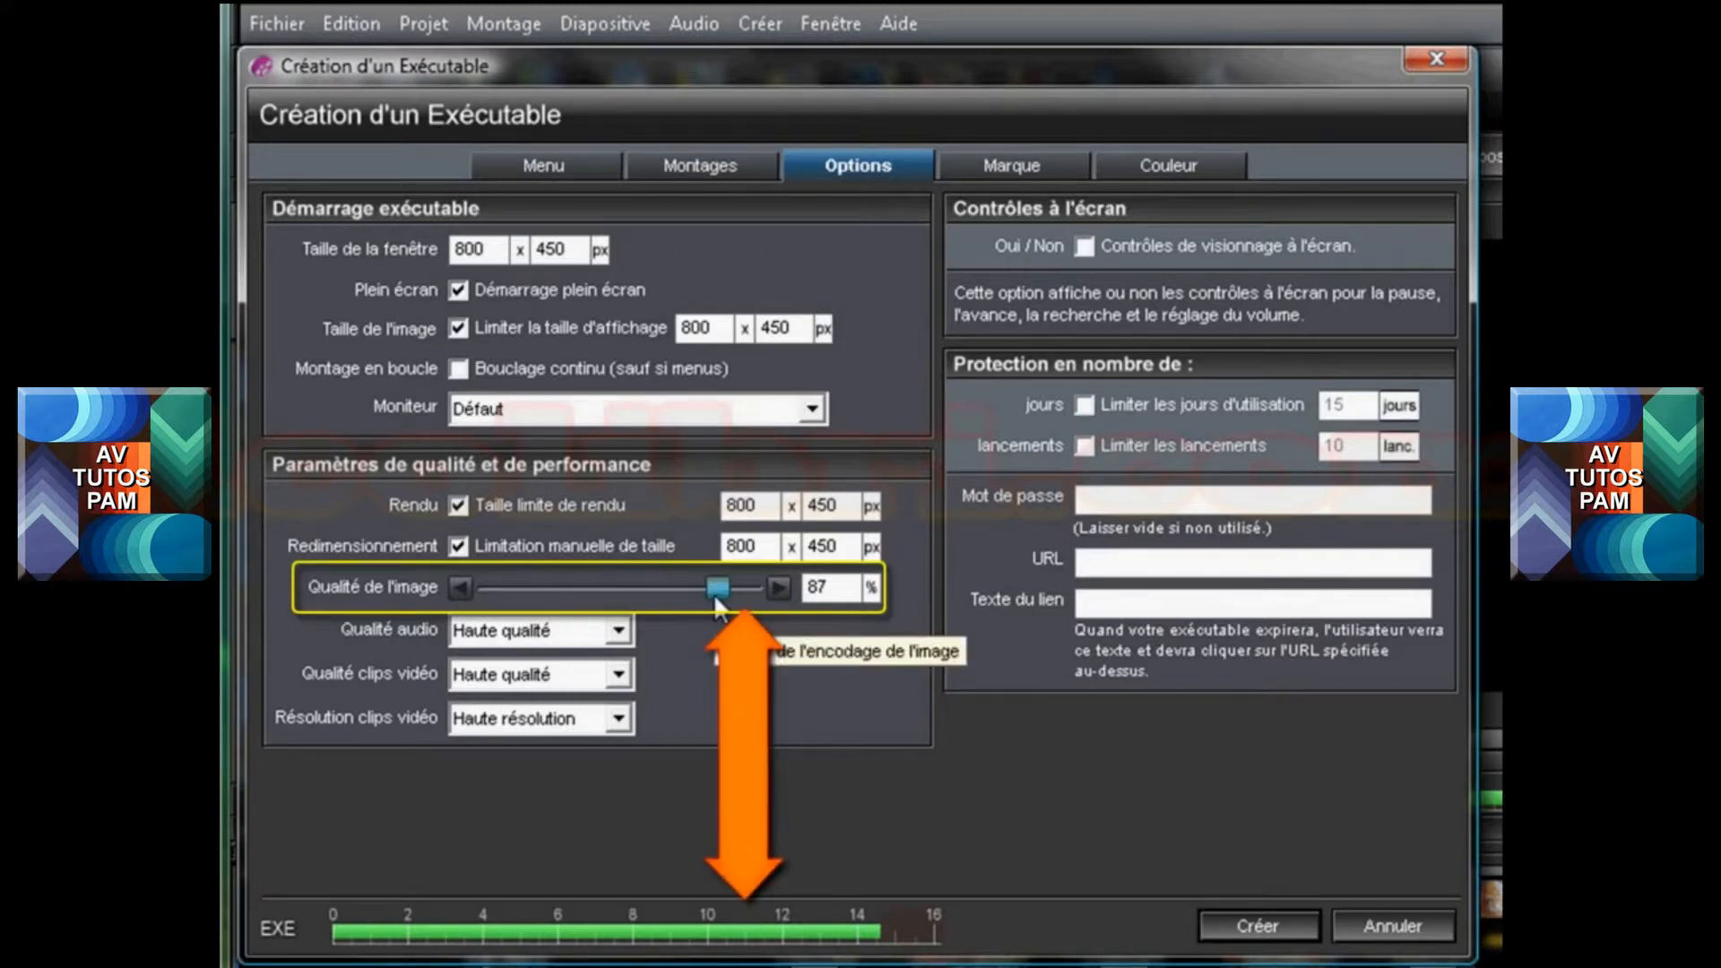
{"action": "mouse_move", "coordinate": [714, 593]}
{"action": "left_mouse_down"}
{"action": "mouse_move", "coordinate": [631, 592]}
{"action": "mouse_move", "coordinate": [752, 594]}
{"action": "mouse_move", "coordinate": [587, 594]}
{"action": "mouse_move", "coordinate": [733, 598]}
{"action": "mouse_move", "coordinate": [708, 595]}
{"action": "left_mouse_up"}
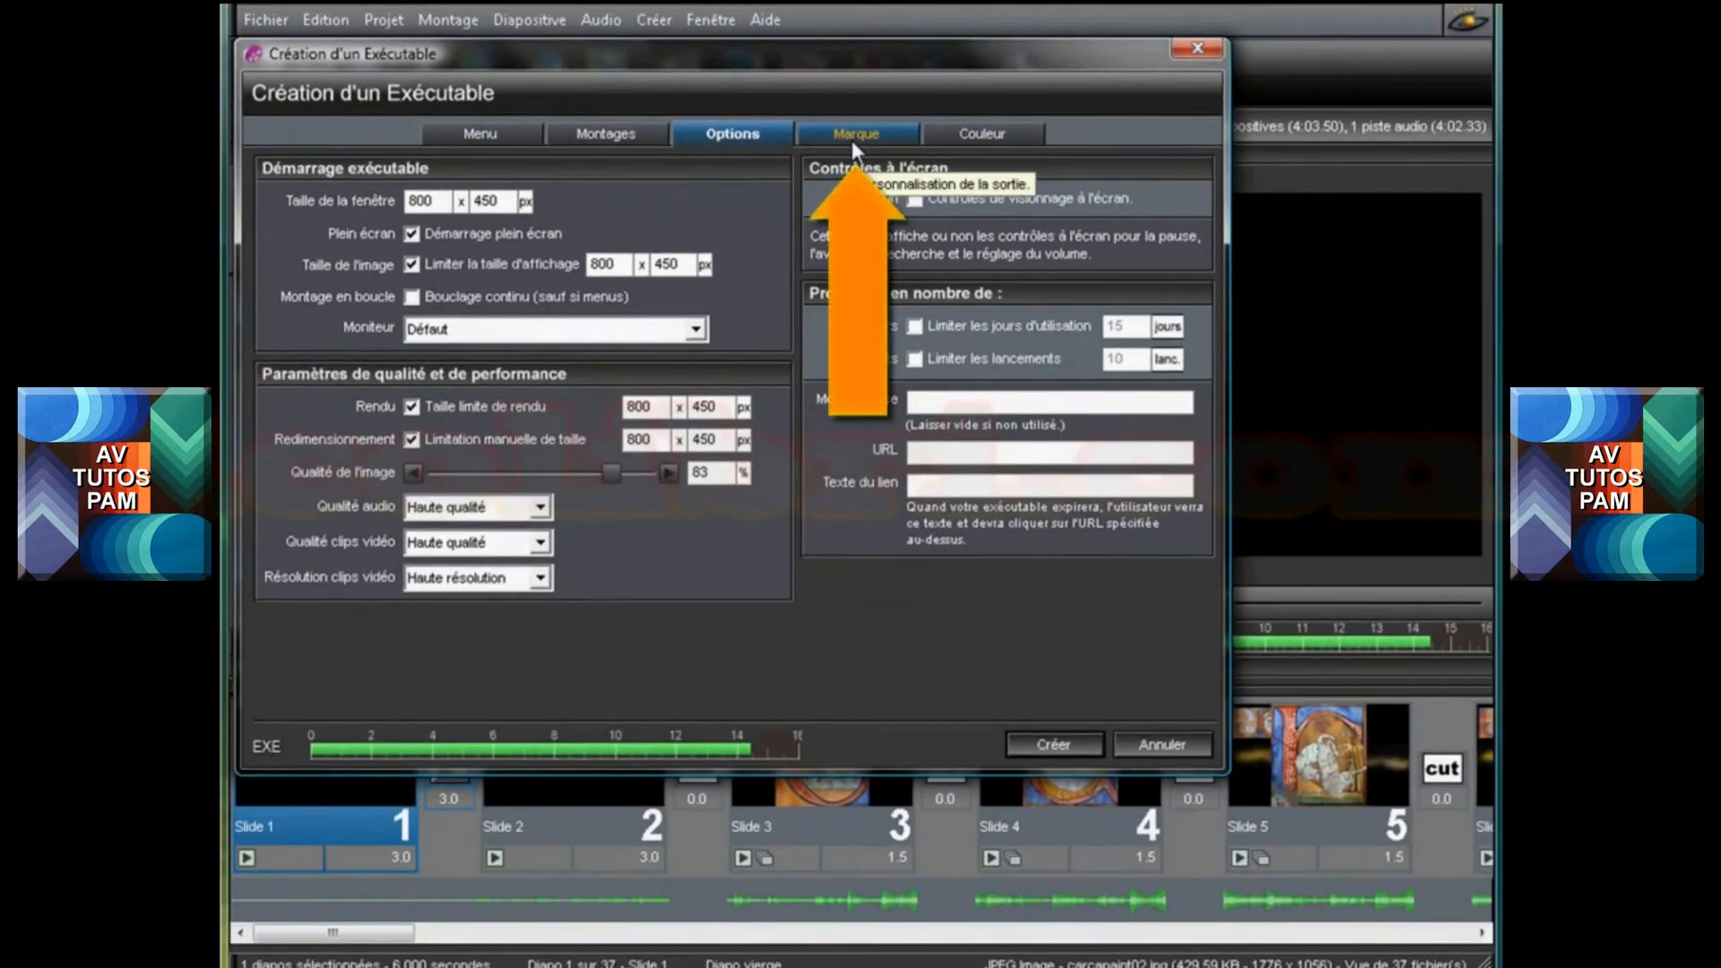
Try the startup screen and custom icon options in the branding settings, returning each to its original state
{"action": "left_click", "coordinate": [851, 140]}
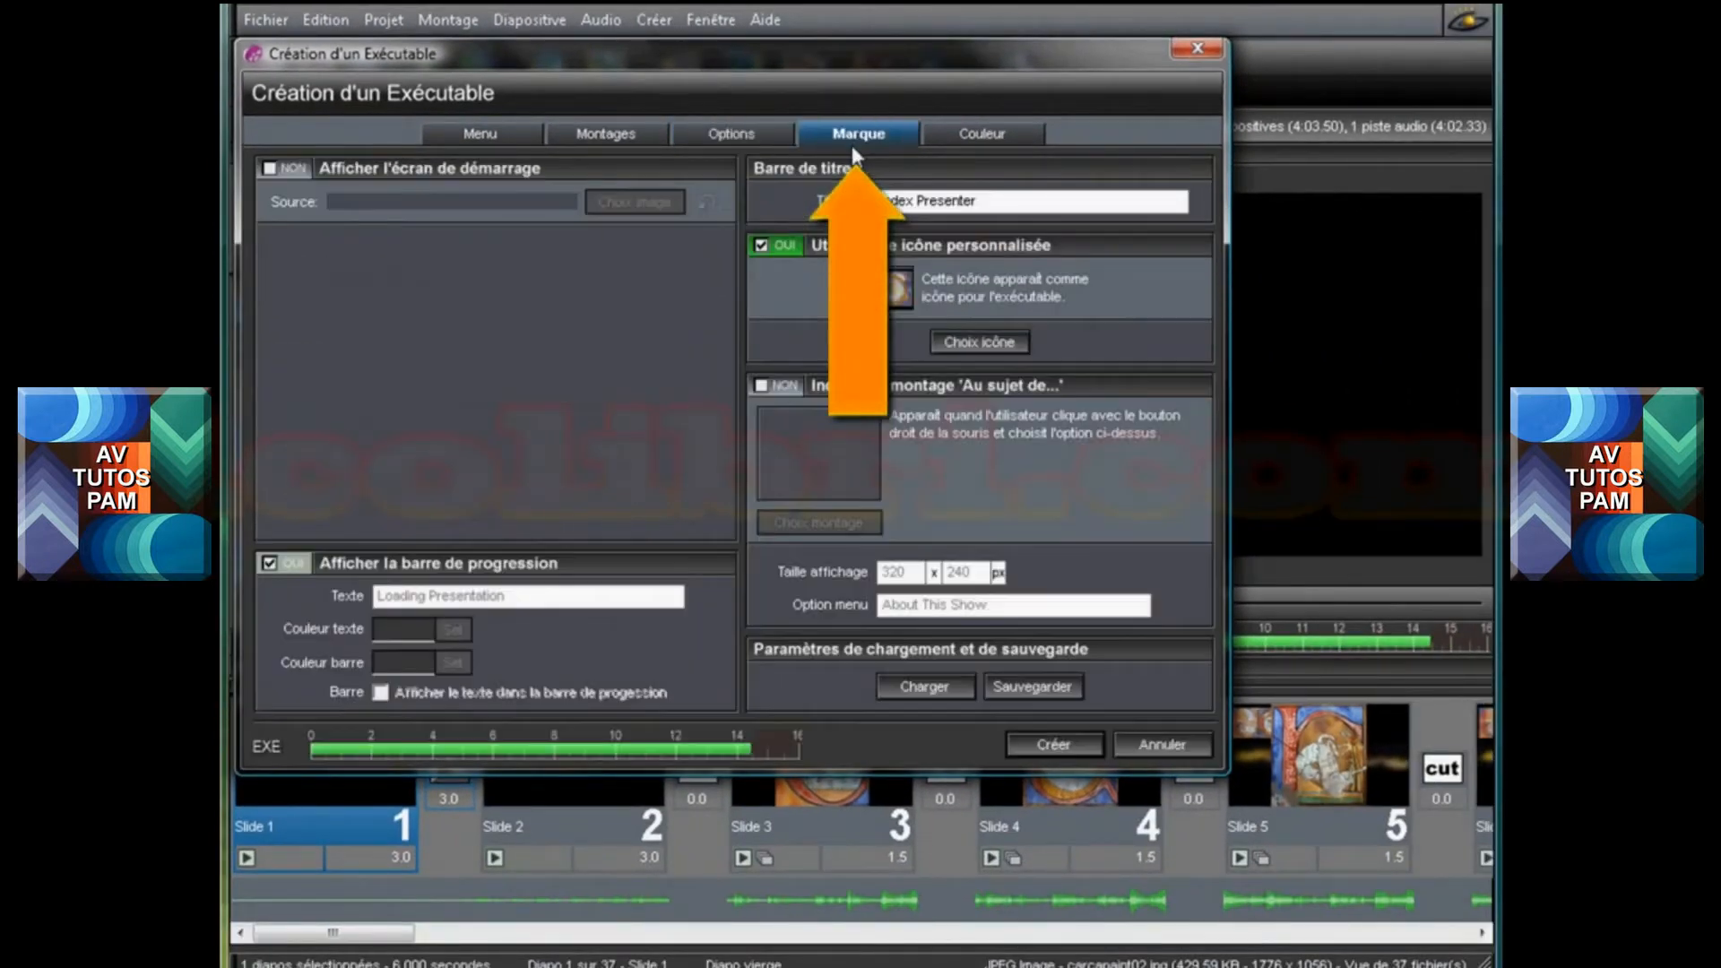
{"action": "left_click", "coordinate": [269, 168]}
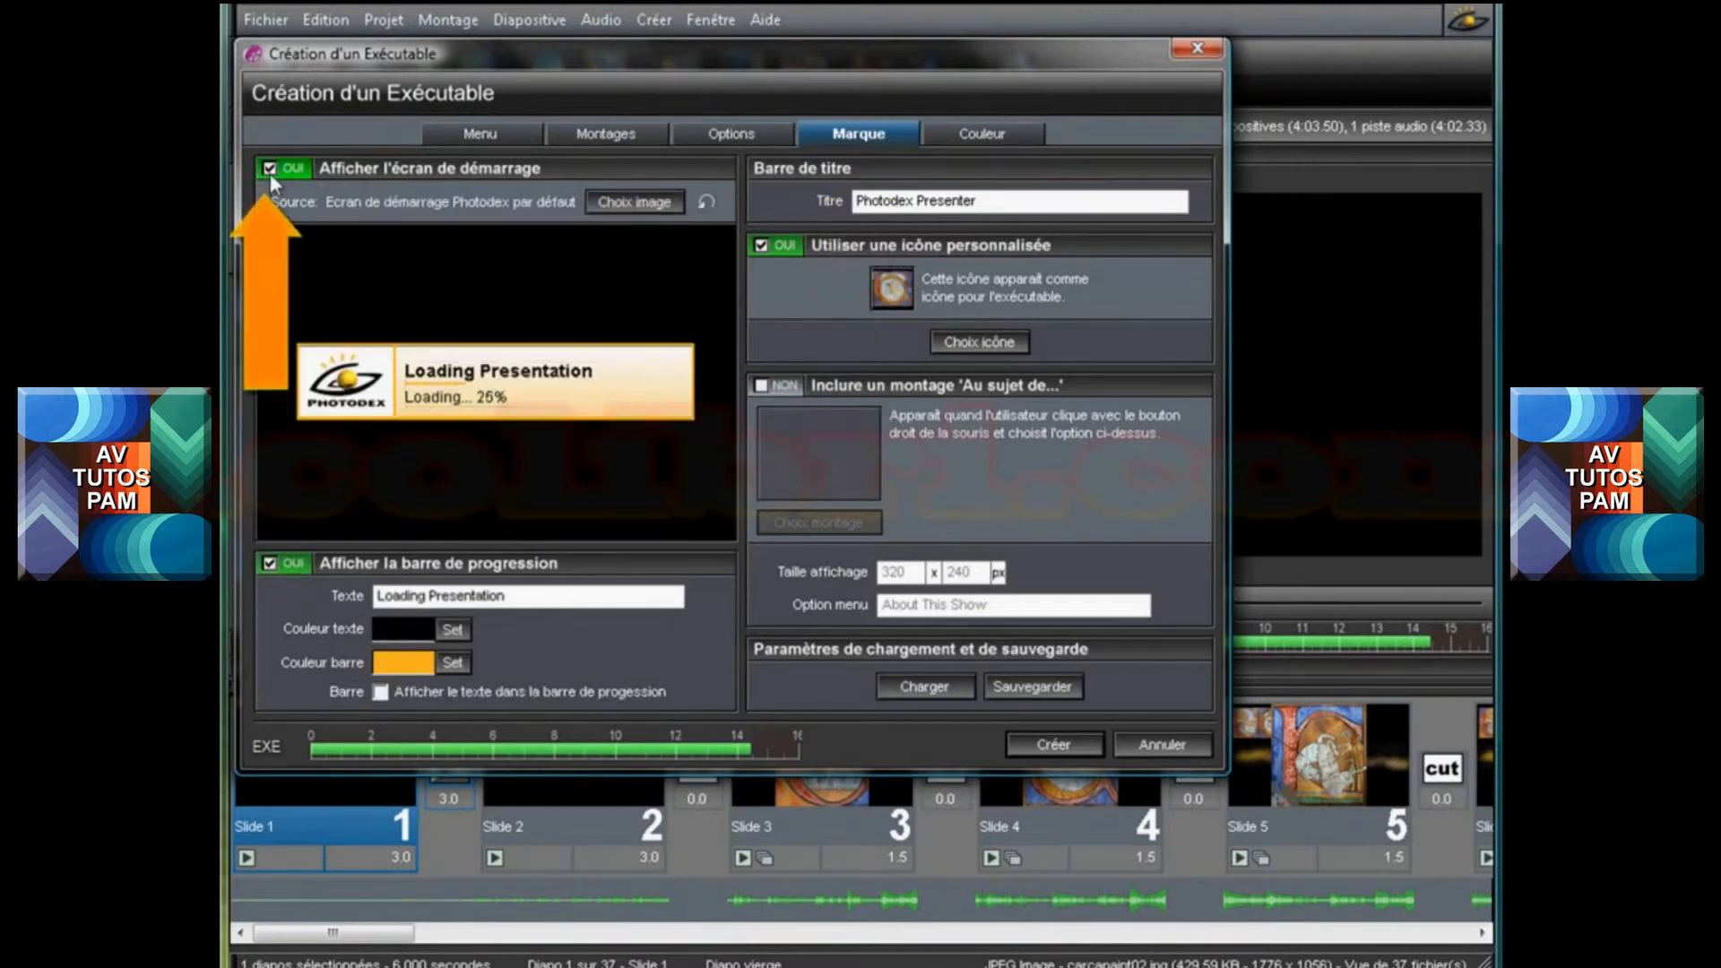
{"action": "left_click", "coordinate": [269, 169]}
{"action": "left_click", "coordinate": [761, 244]}
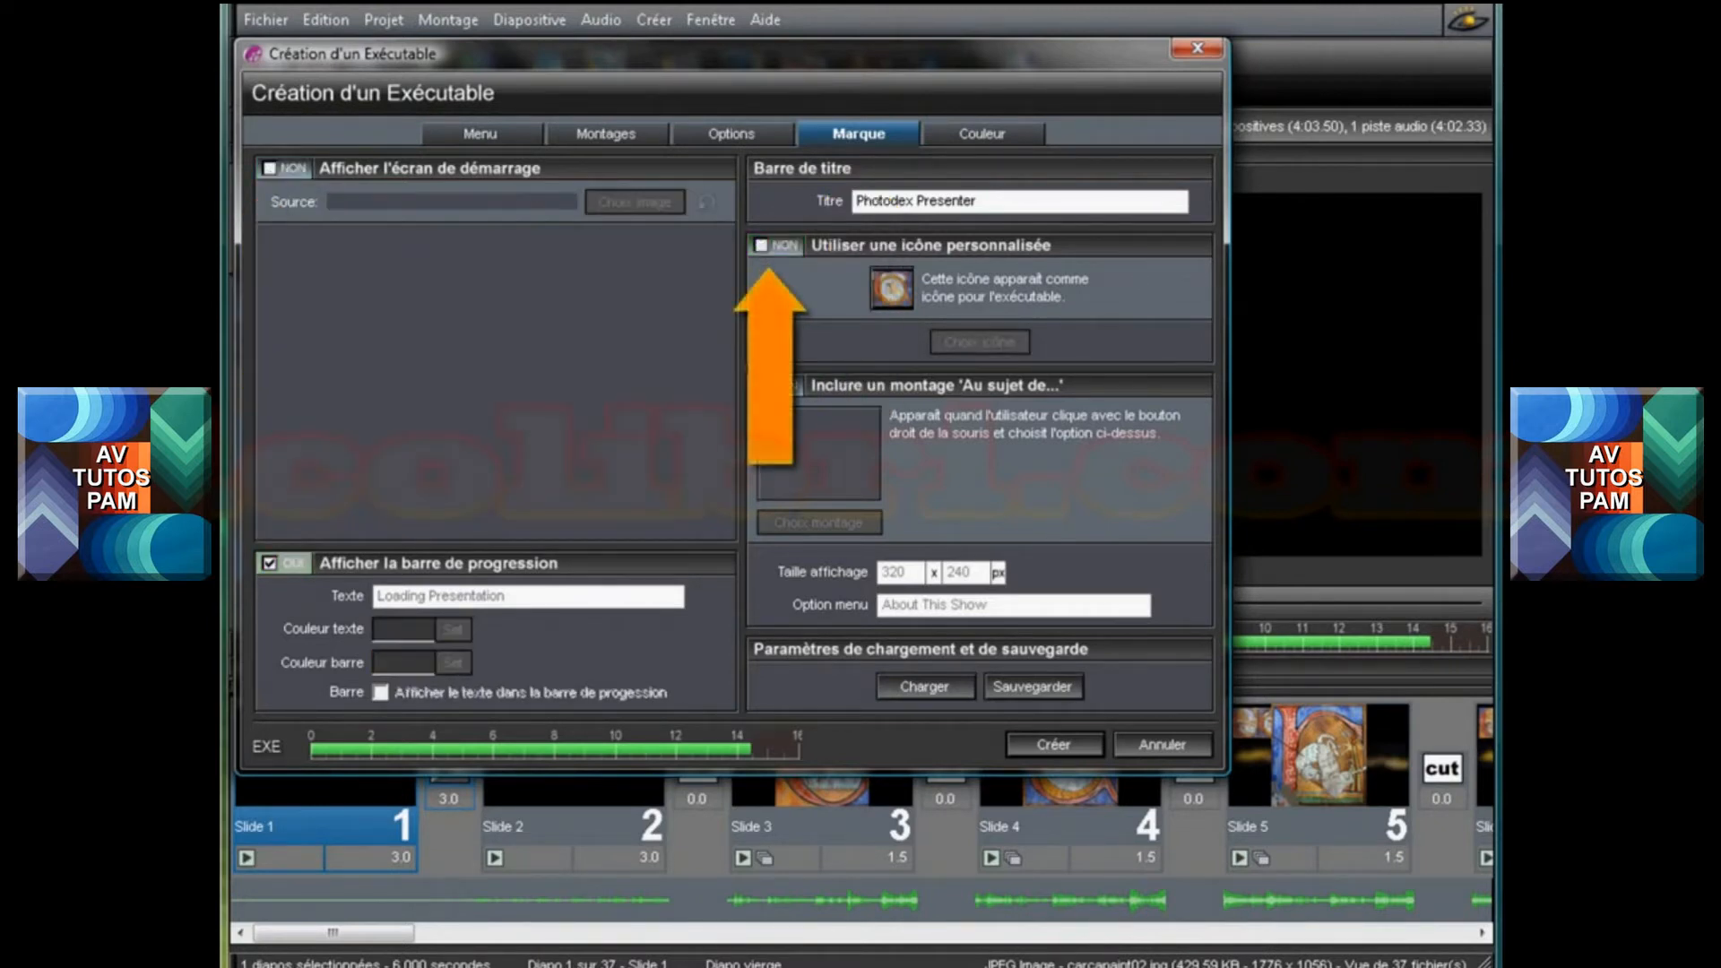
{"action": "left_click", "coordinate": [760, 247]}
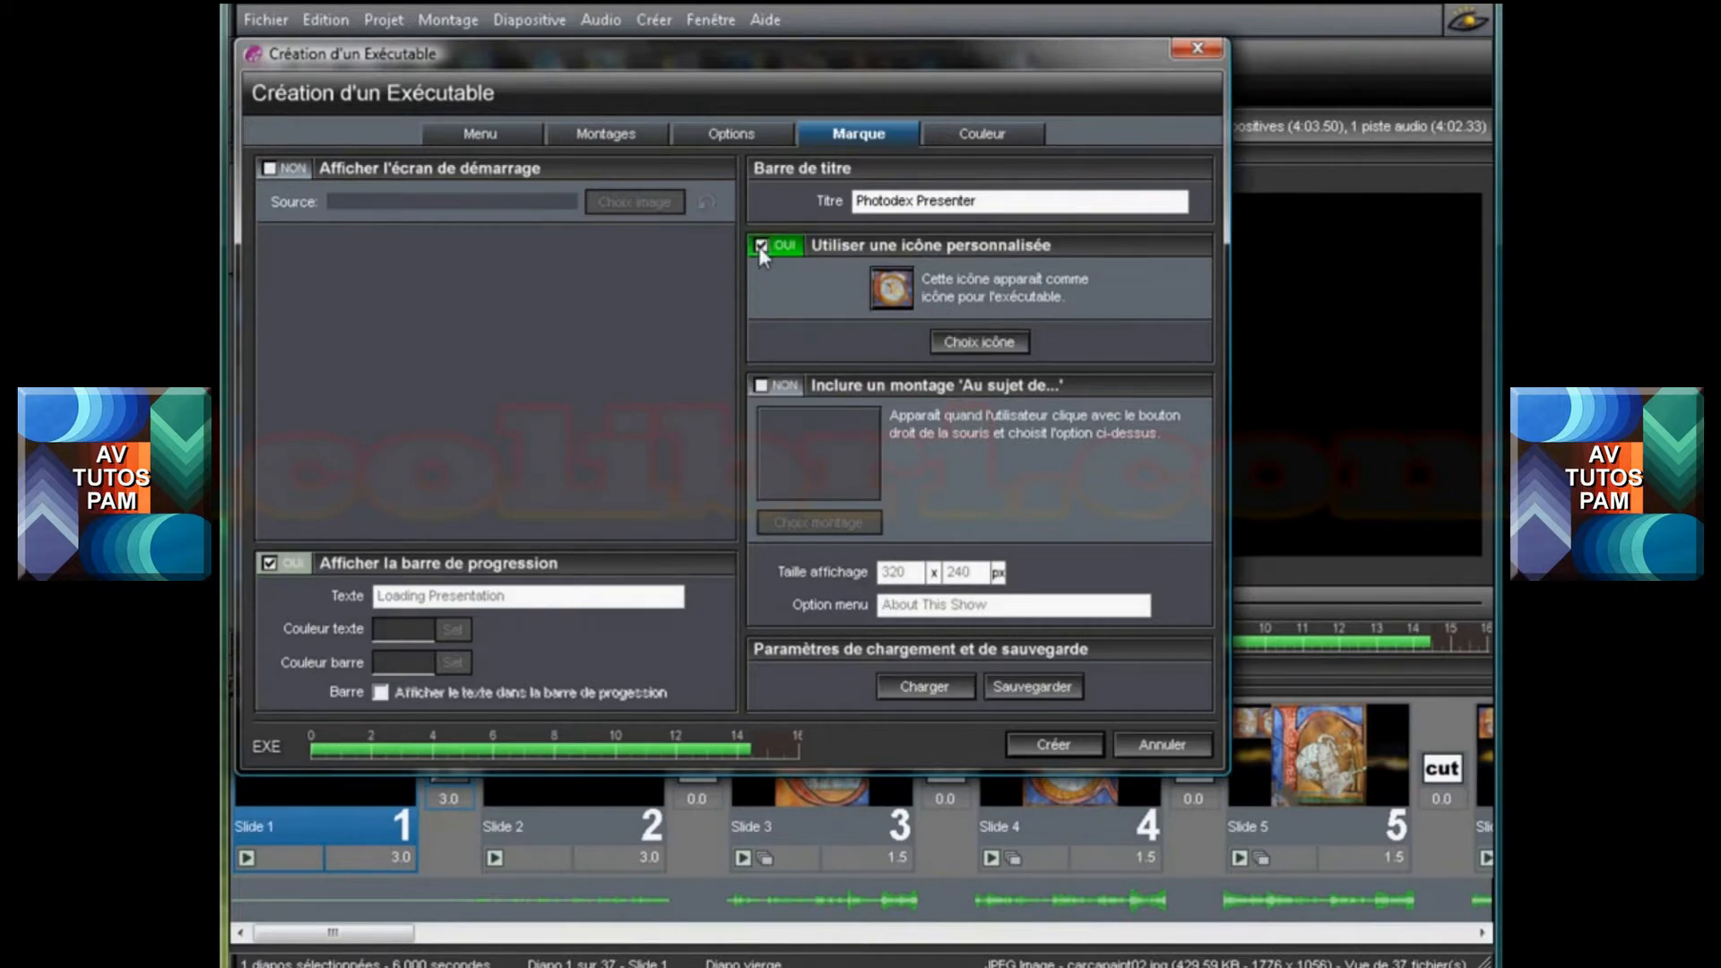
Choose gandalf.gif from the image folder as the executable's custom icon, browsing for Image Files instead of Icon Files
{"action": "left_click", "coordinate": [975, 342]}
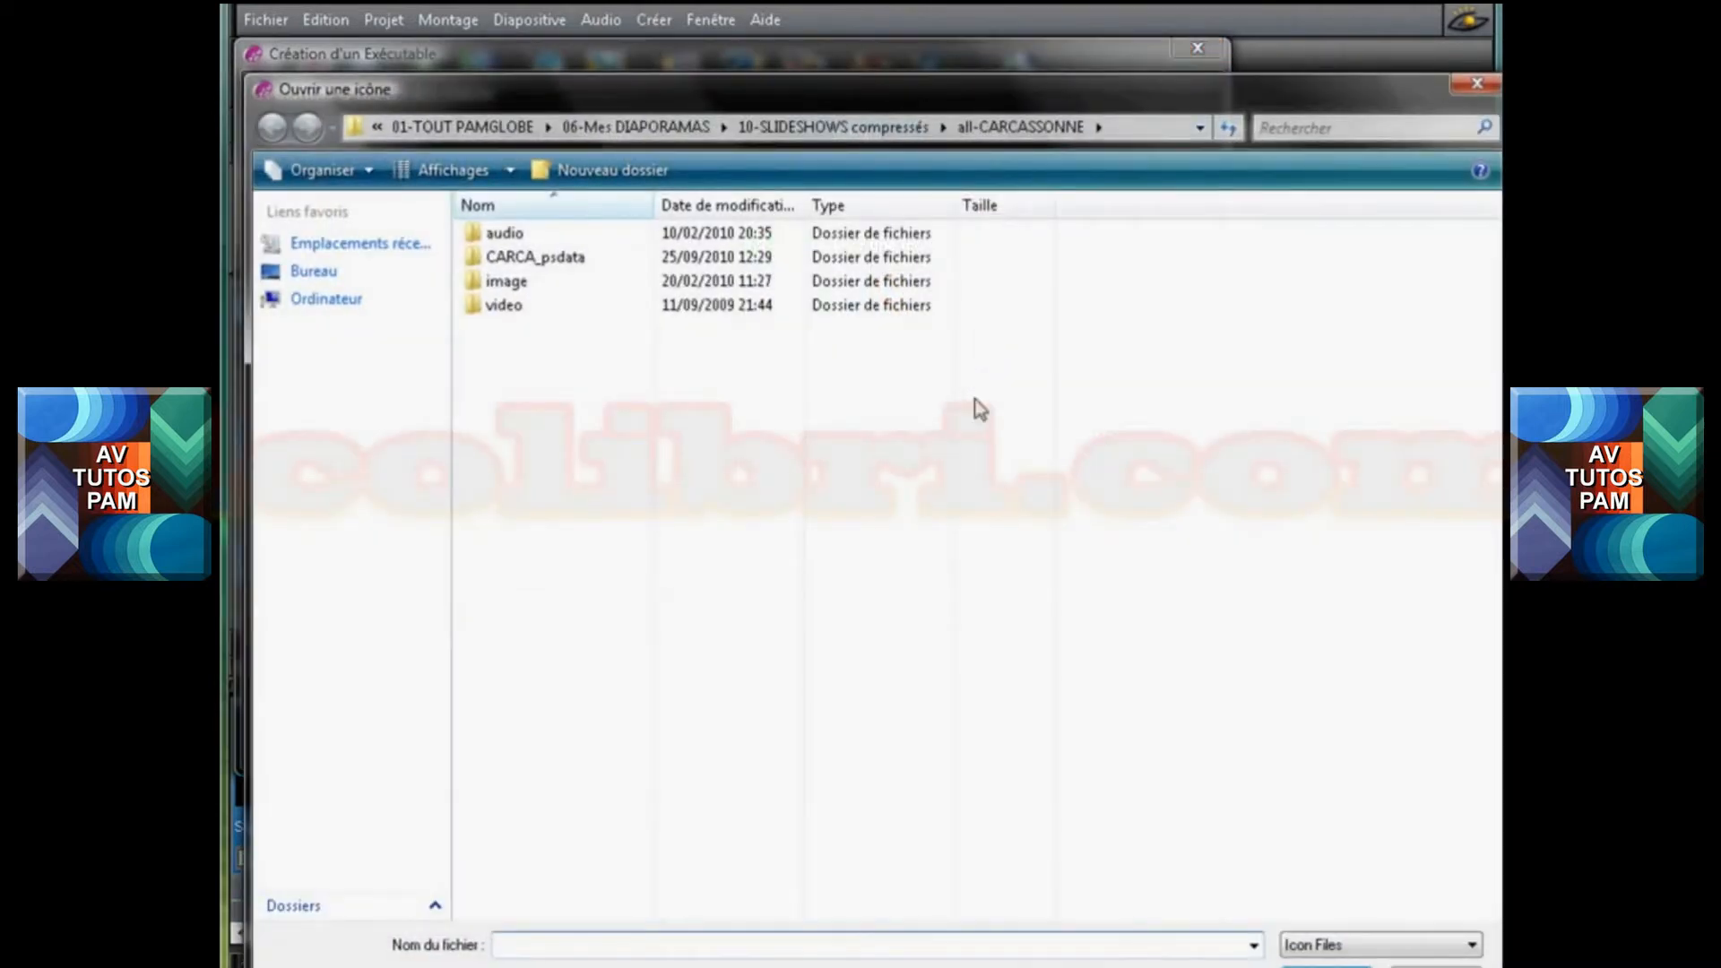
{"action": "double_click", "coordinate": [504, 284]}
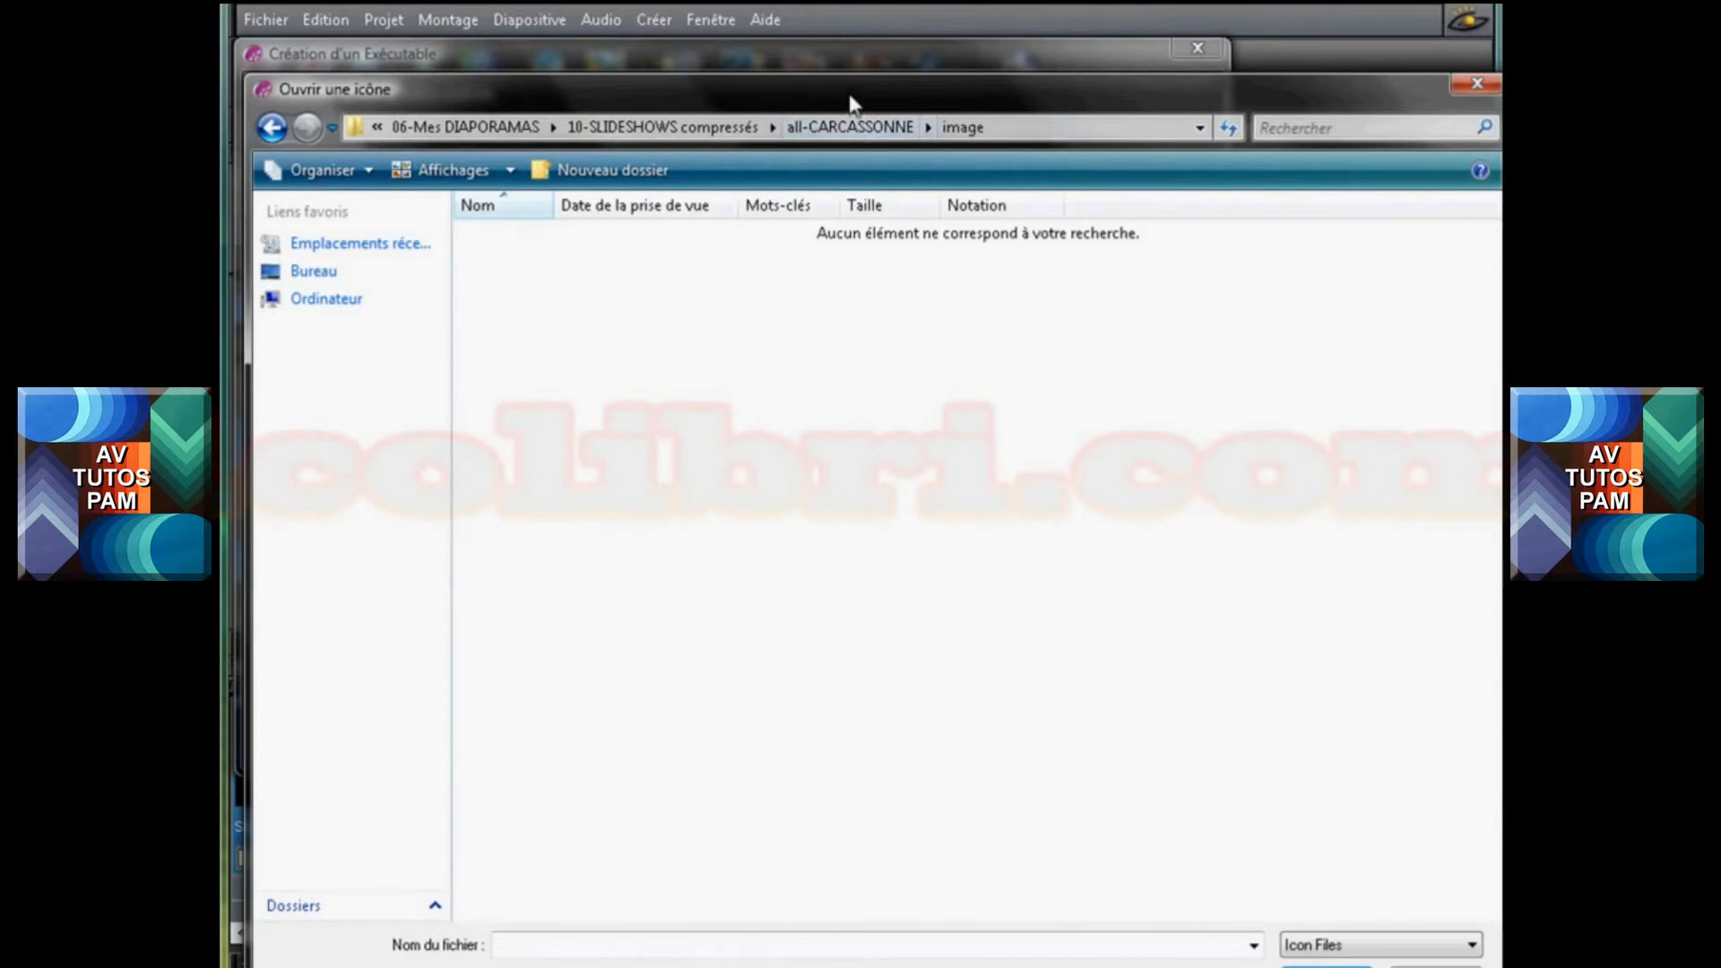
{"action": "left_click_drag", "start_coordinate": [848, 96], "coordinate": [619, 0]}
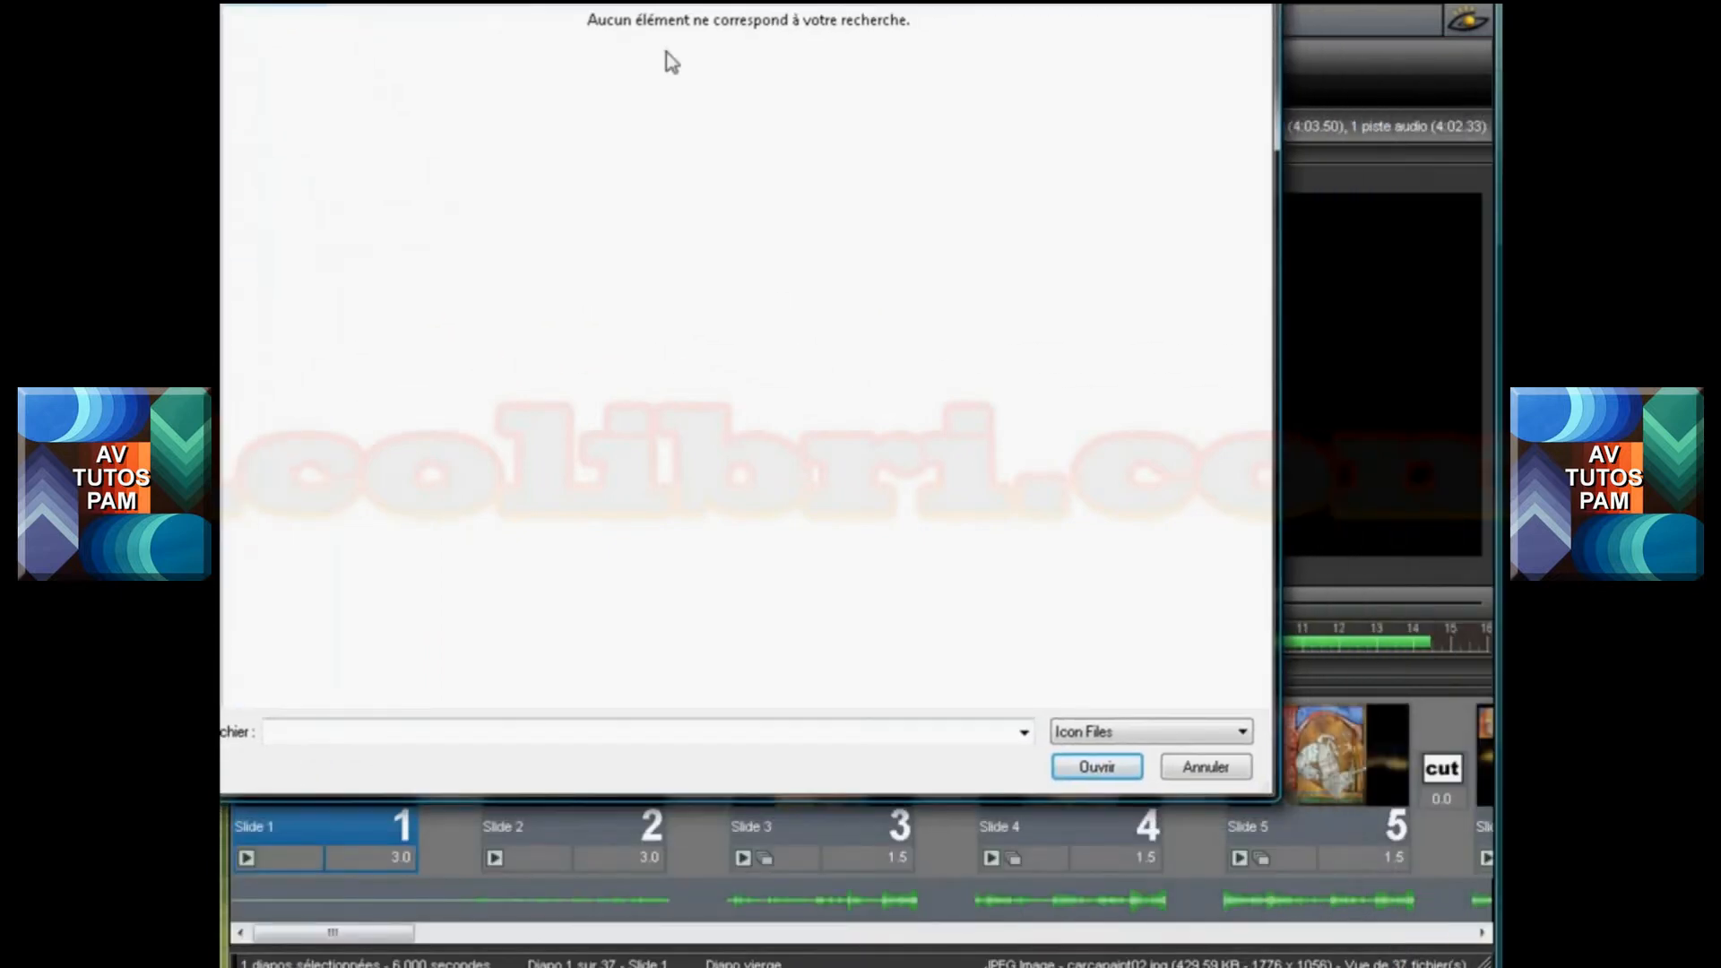
{"action": "left_click", "coordinate": [1242, 732]}
{"action": "left_click", "coordinate": [1100, 774]}
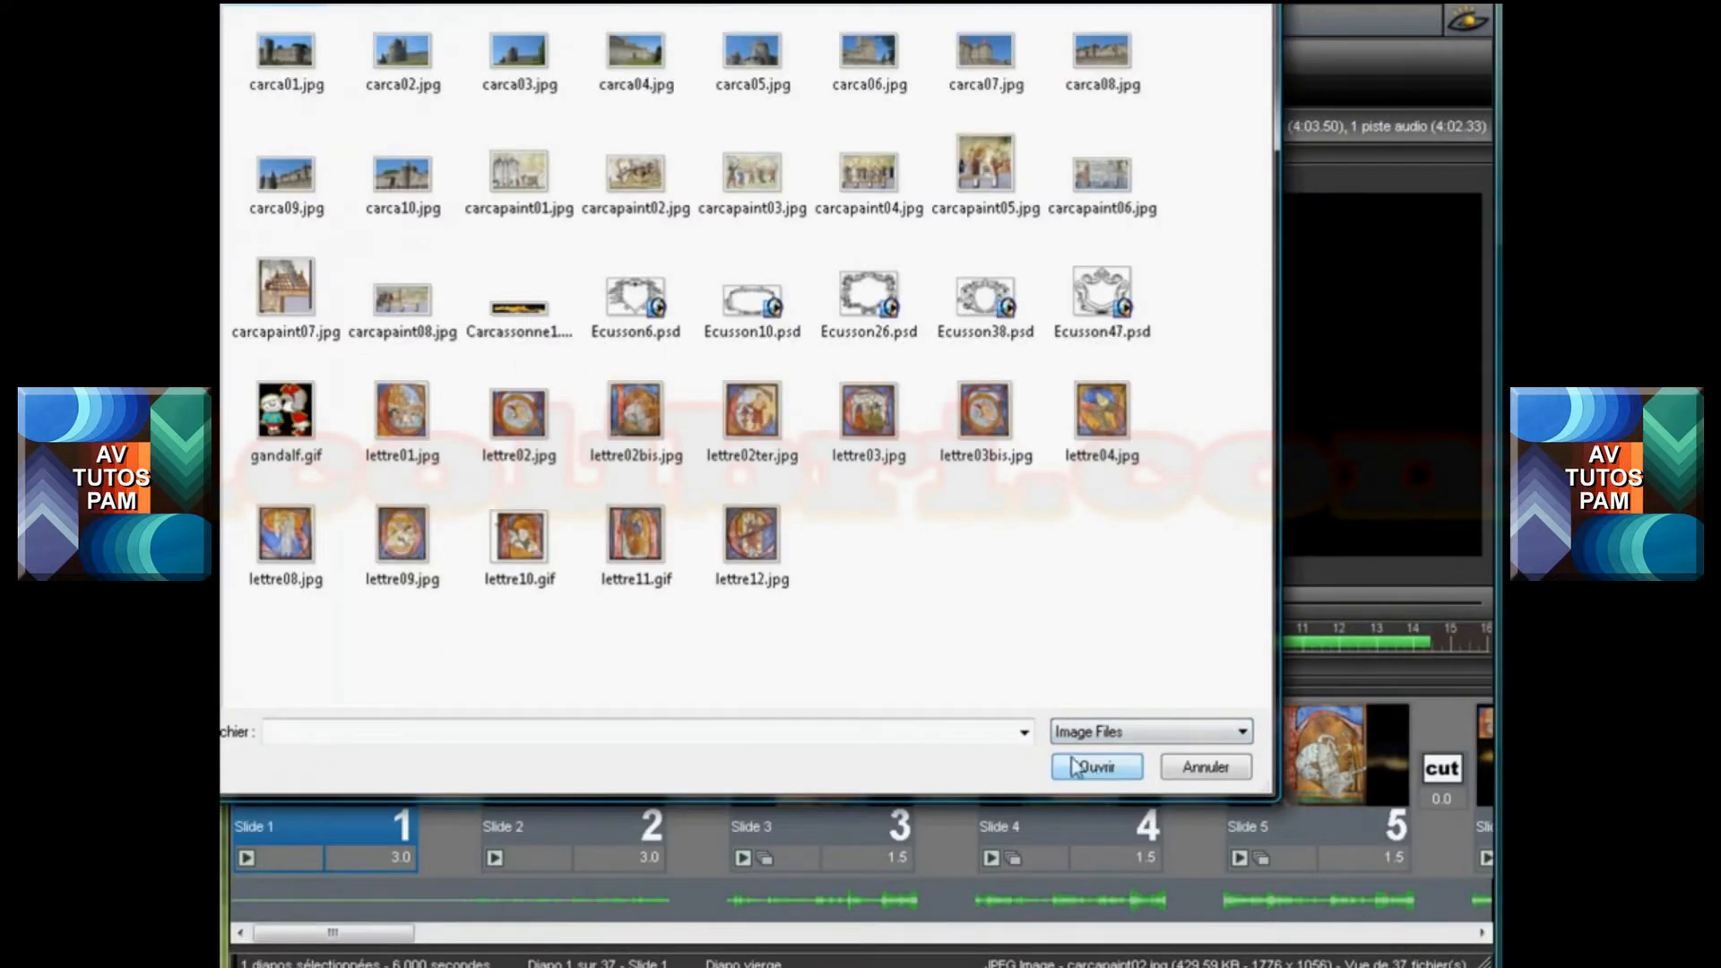
{"action": "left_click", "coordinate": [299, 428]}
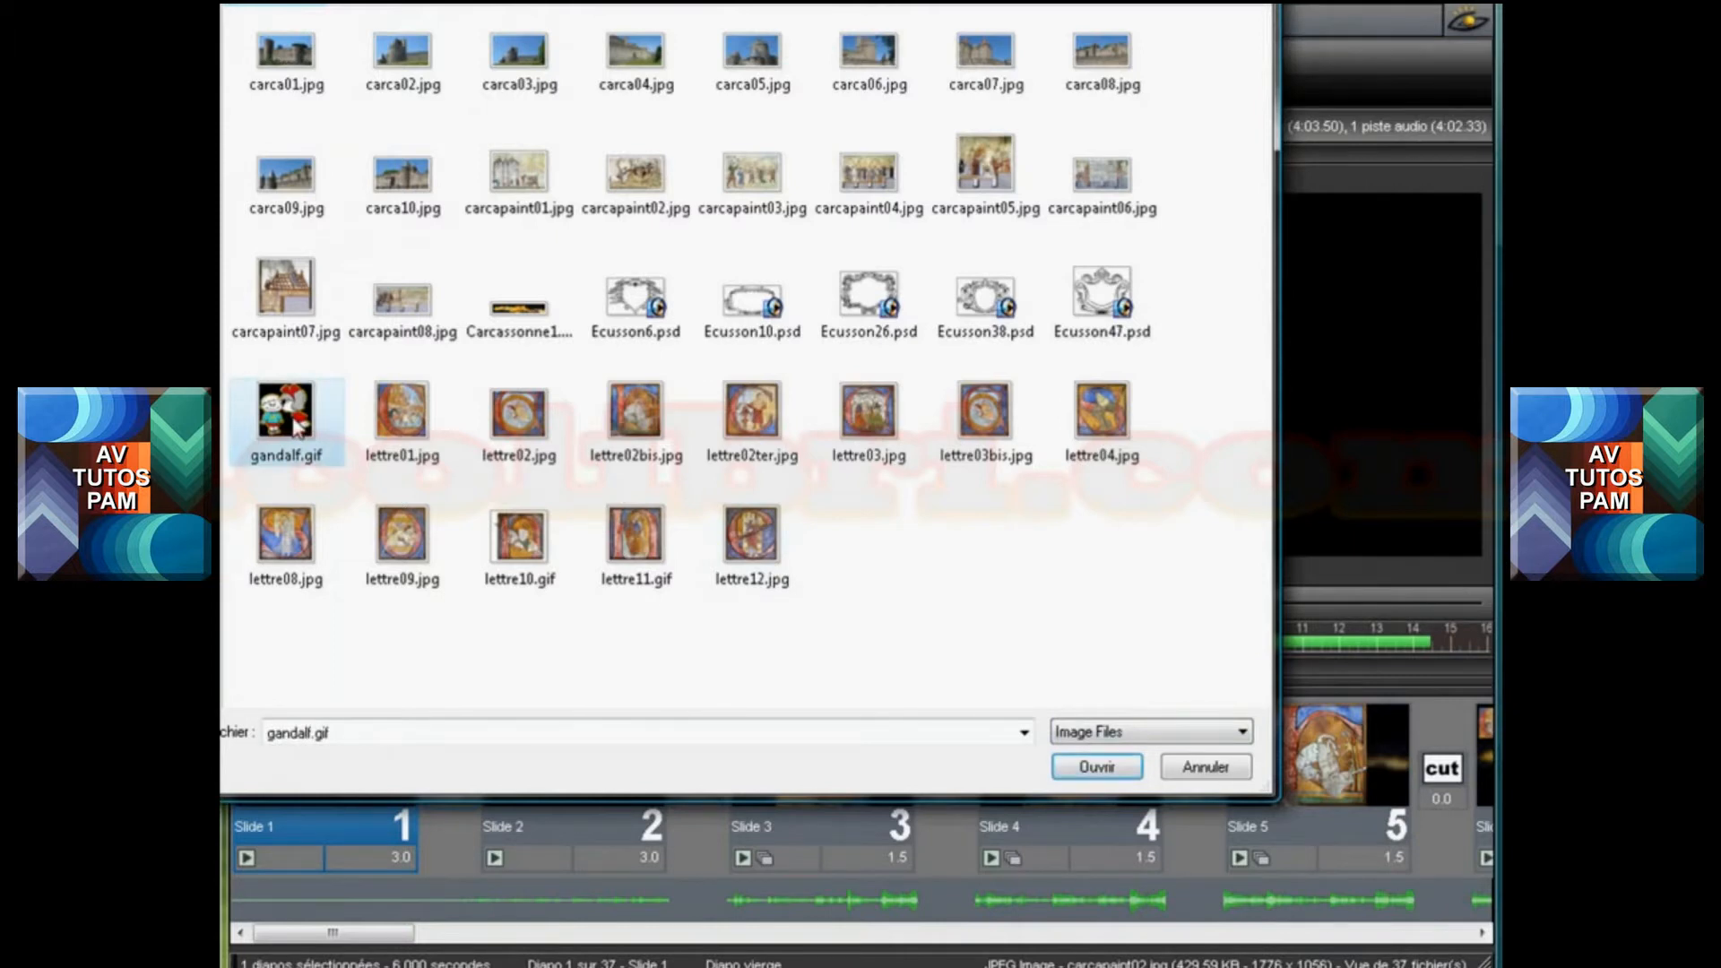
{"action": "double_click", "coordinate": [298, 428]}
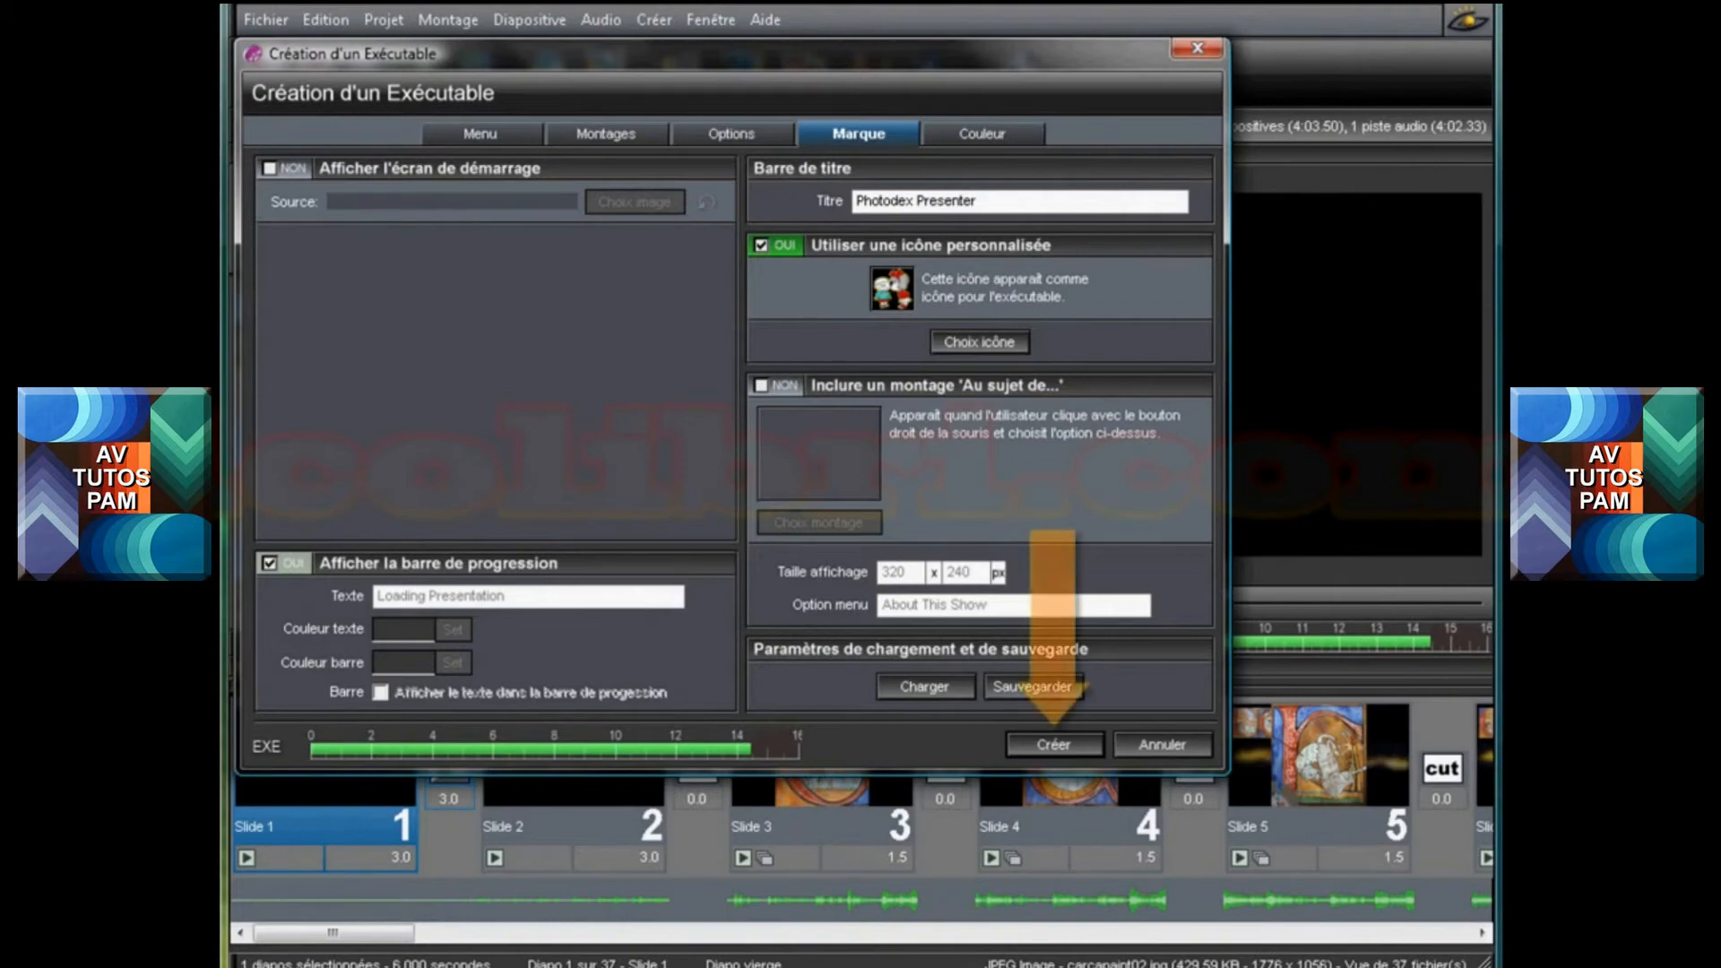
Create the executable as carca02.exe in the CARCASSONNE folder and decline launching it for viewing
{"action": "left_click", "coordinate": [1056, 745]}
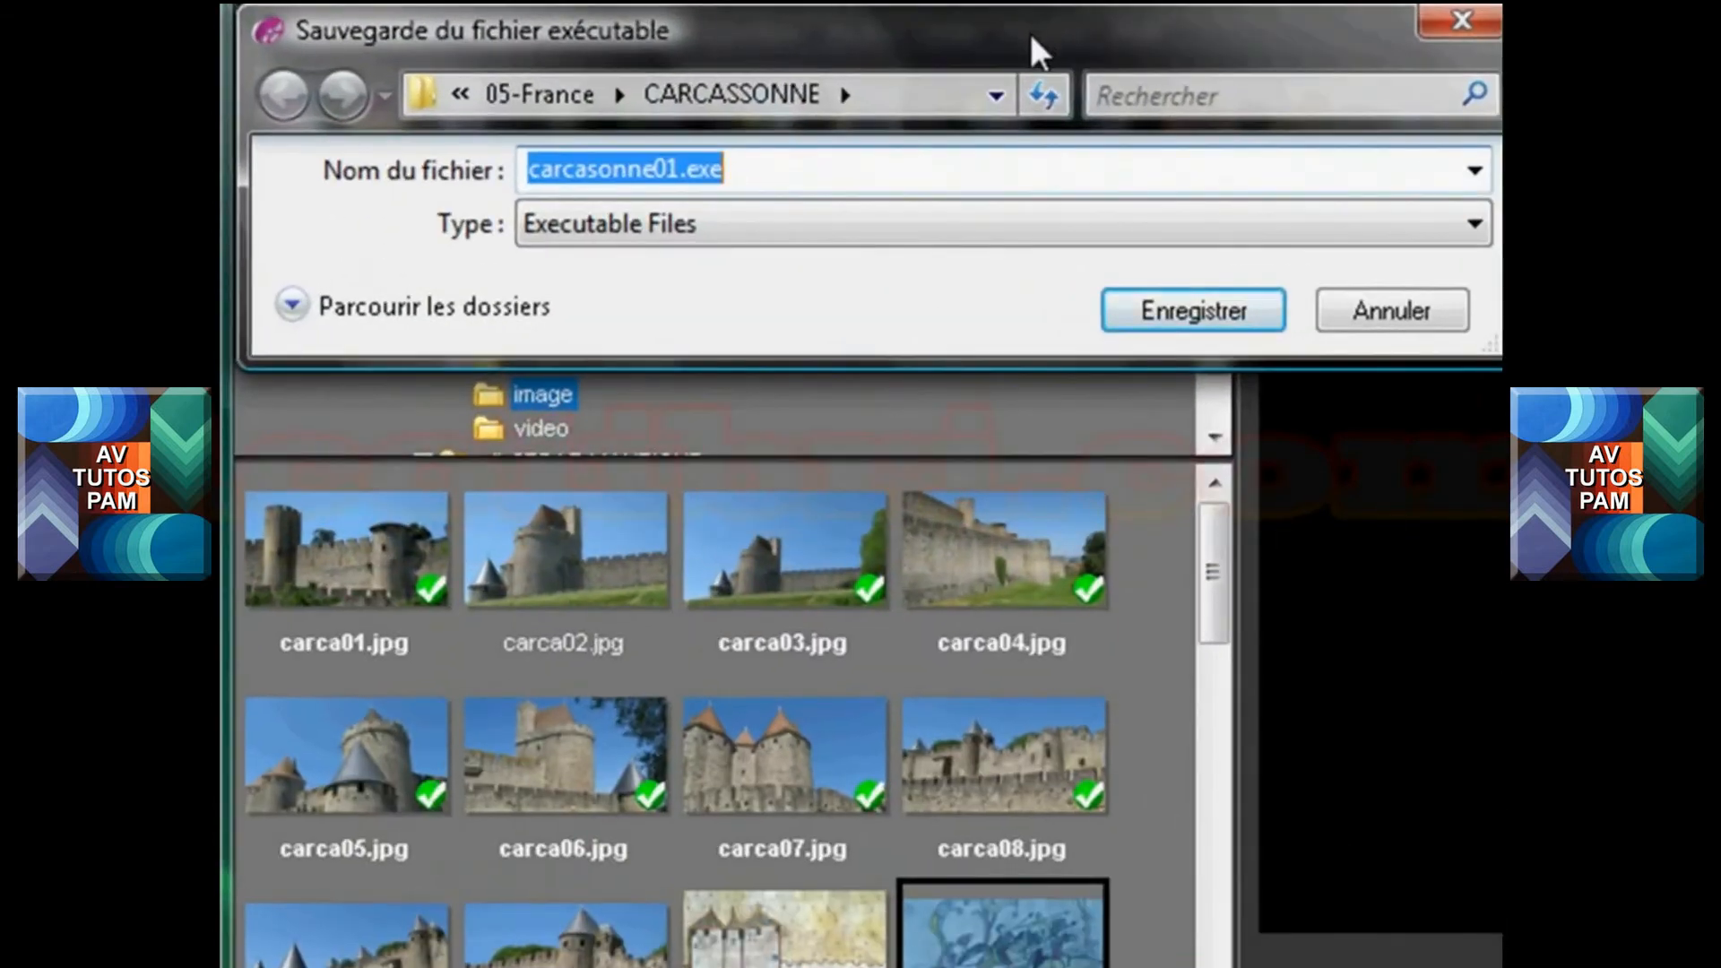
{"action": "left_click_drag", "start_coordinate": [1030, 34], "coordinate": [1339, 419]}
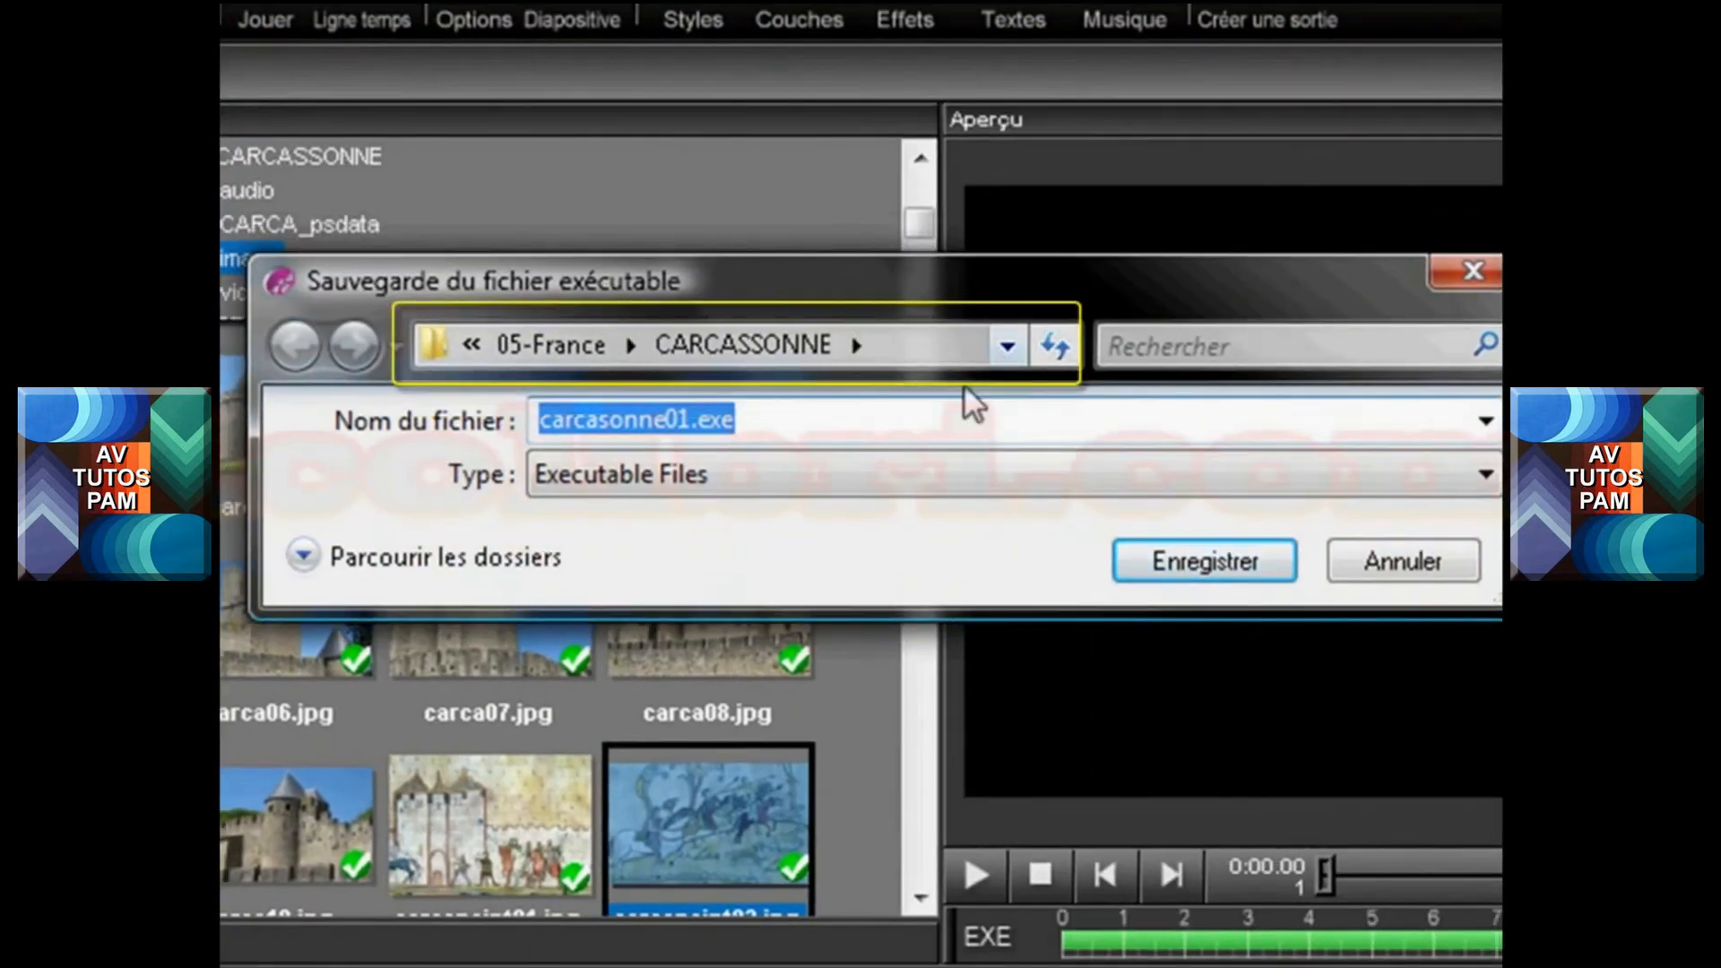
{"action": "left_click_drag", "start_coordinate": [690, 421], "coordinate": [520, 440]}
{"action": "type", "text": "carc"}
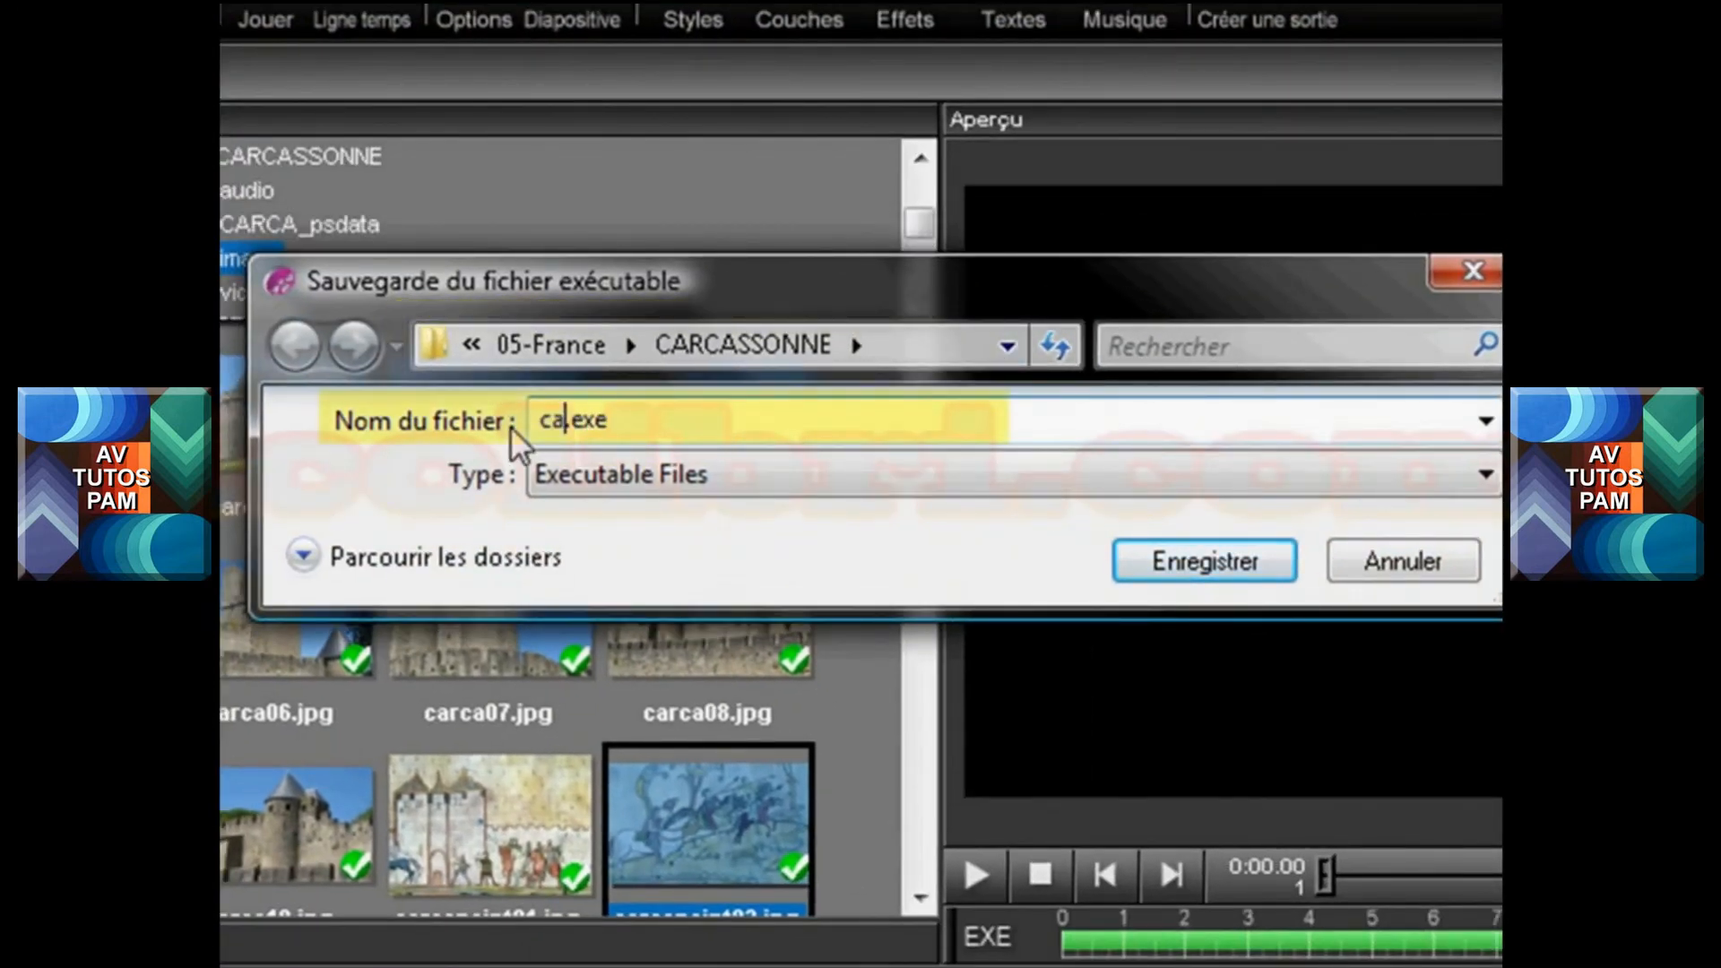
{"action": "type", "text": "a02"}
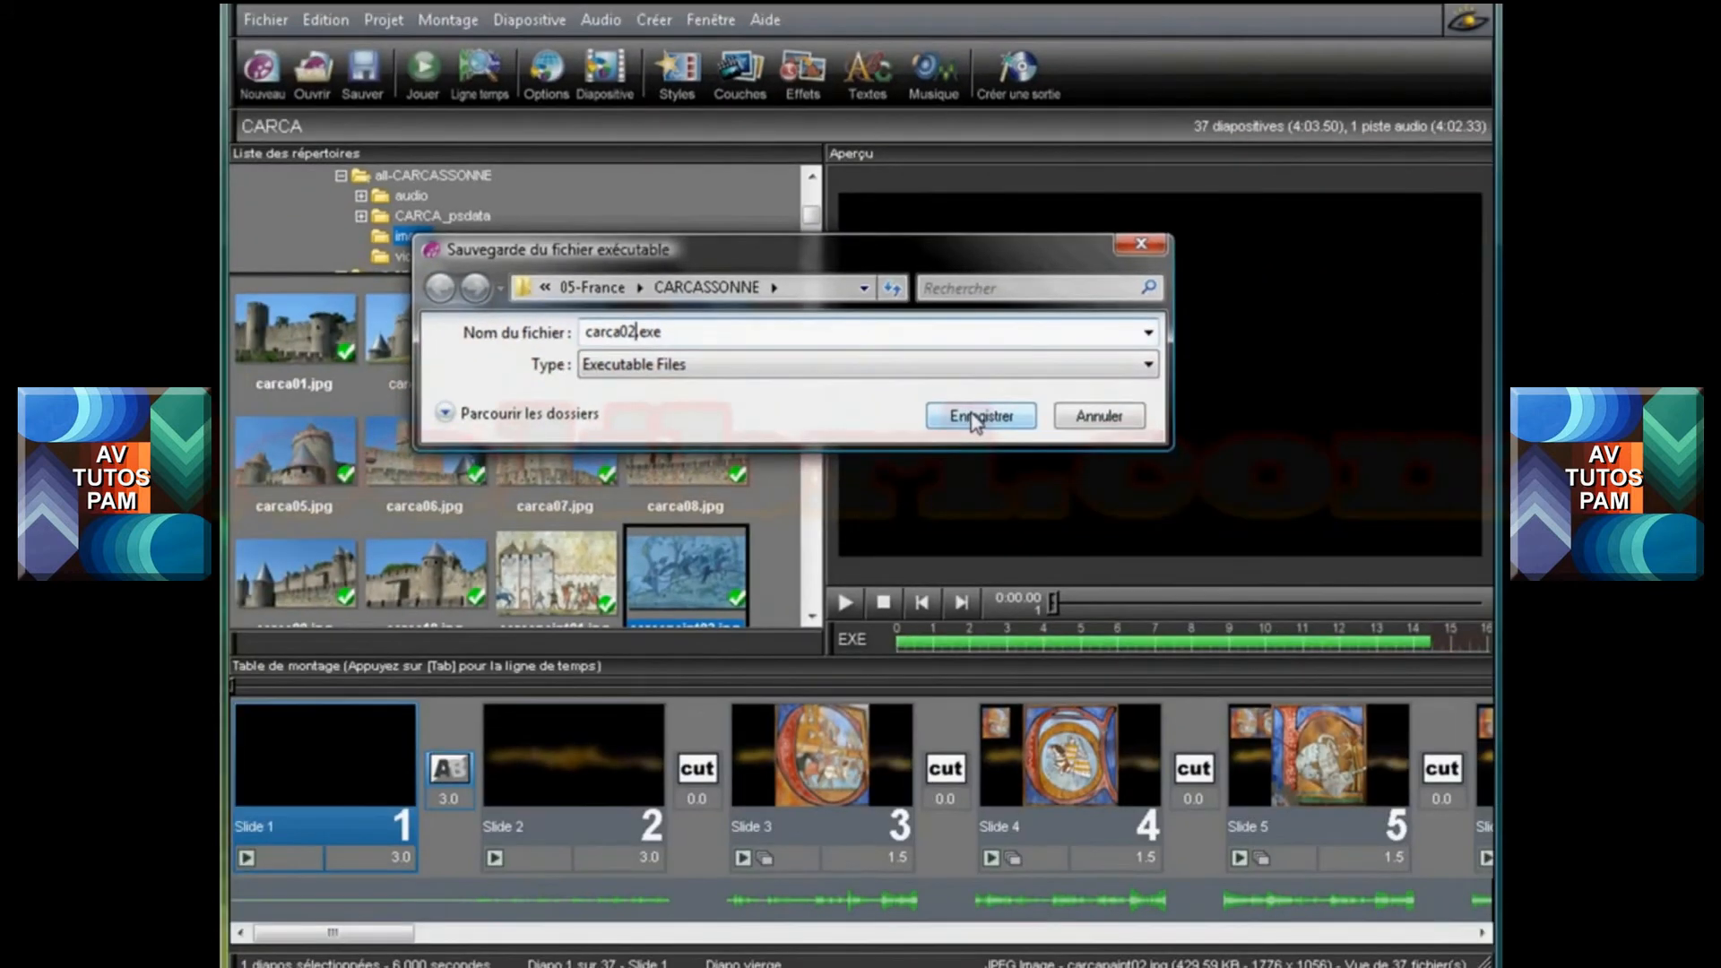
{"action": "left_click", "coordinate": [1158, 543]}
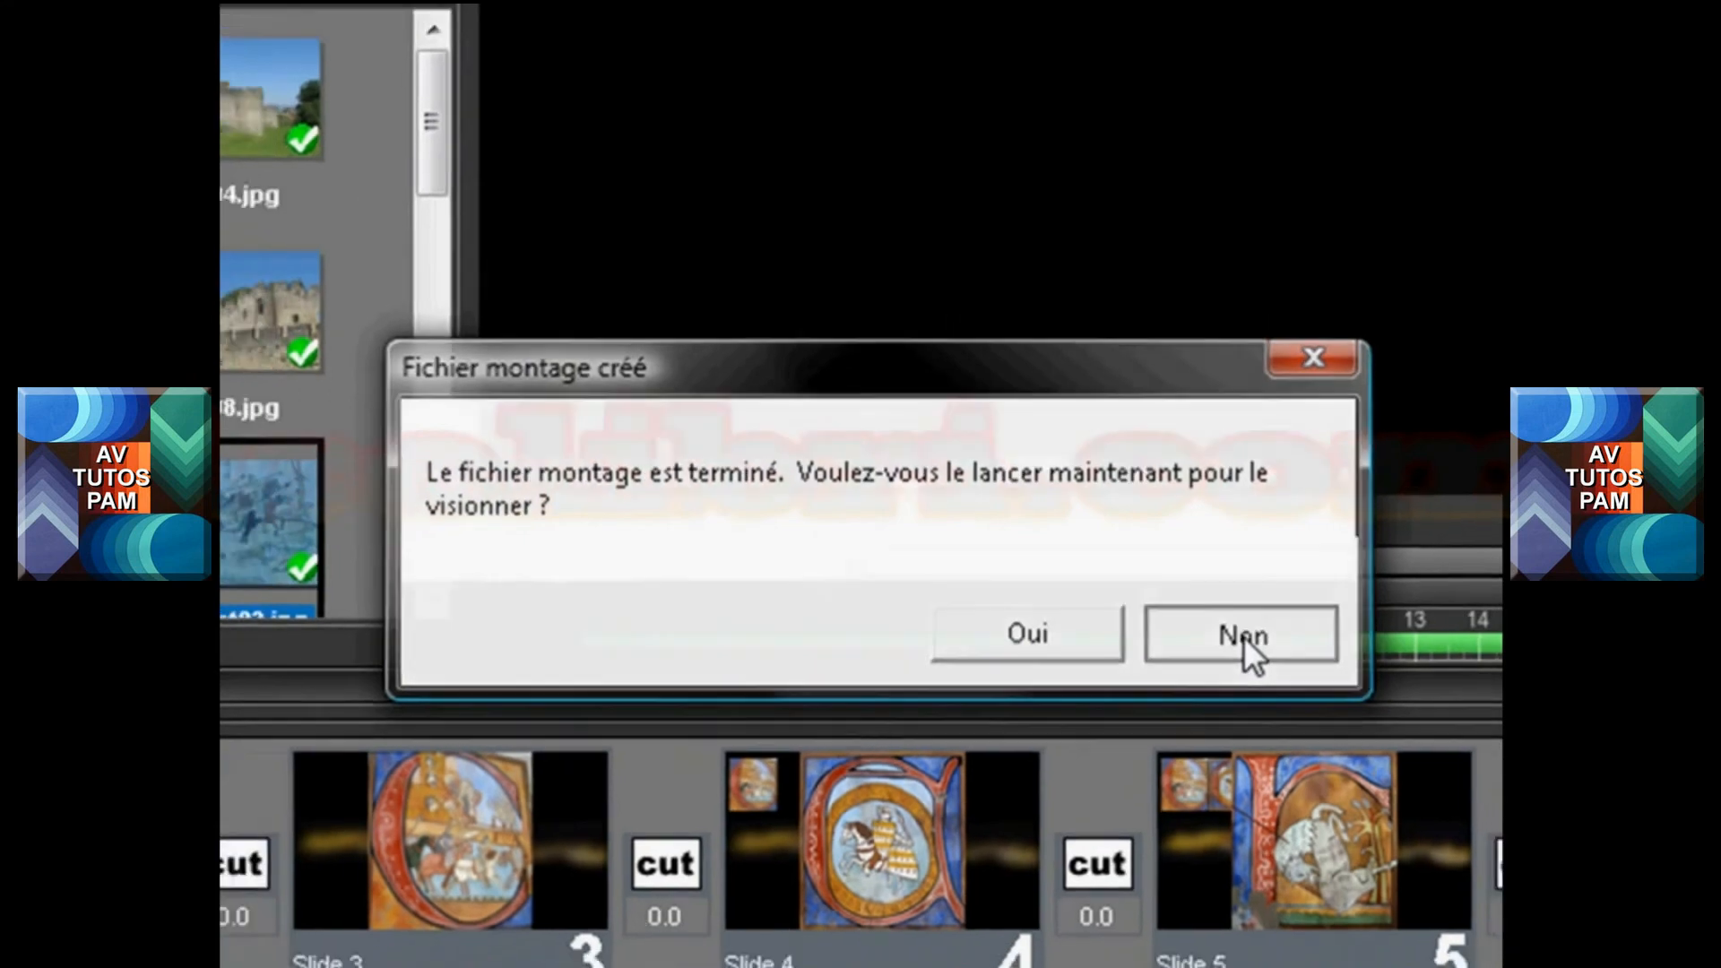
{"action": "left_click", "coordinate": [1239, 637]}
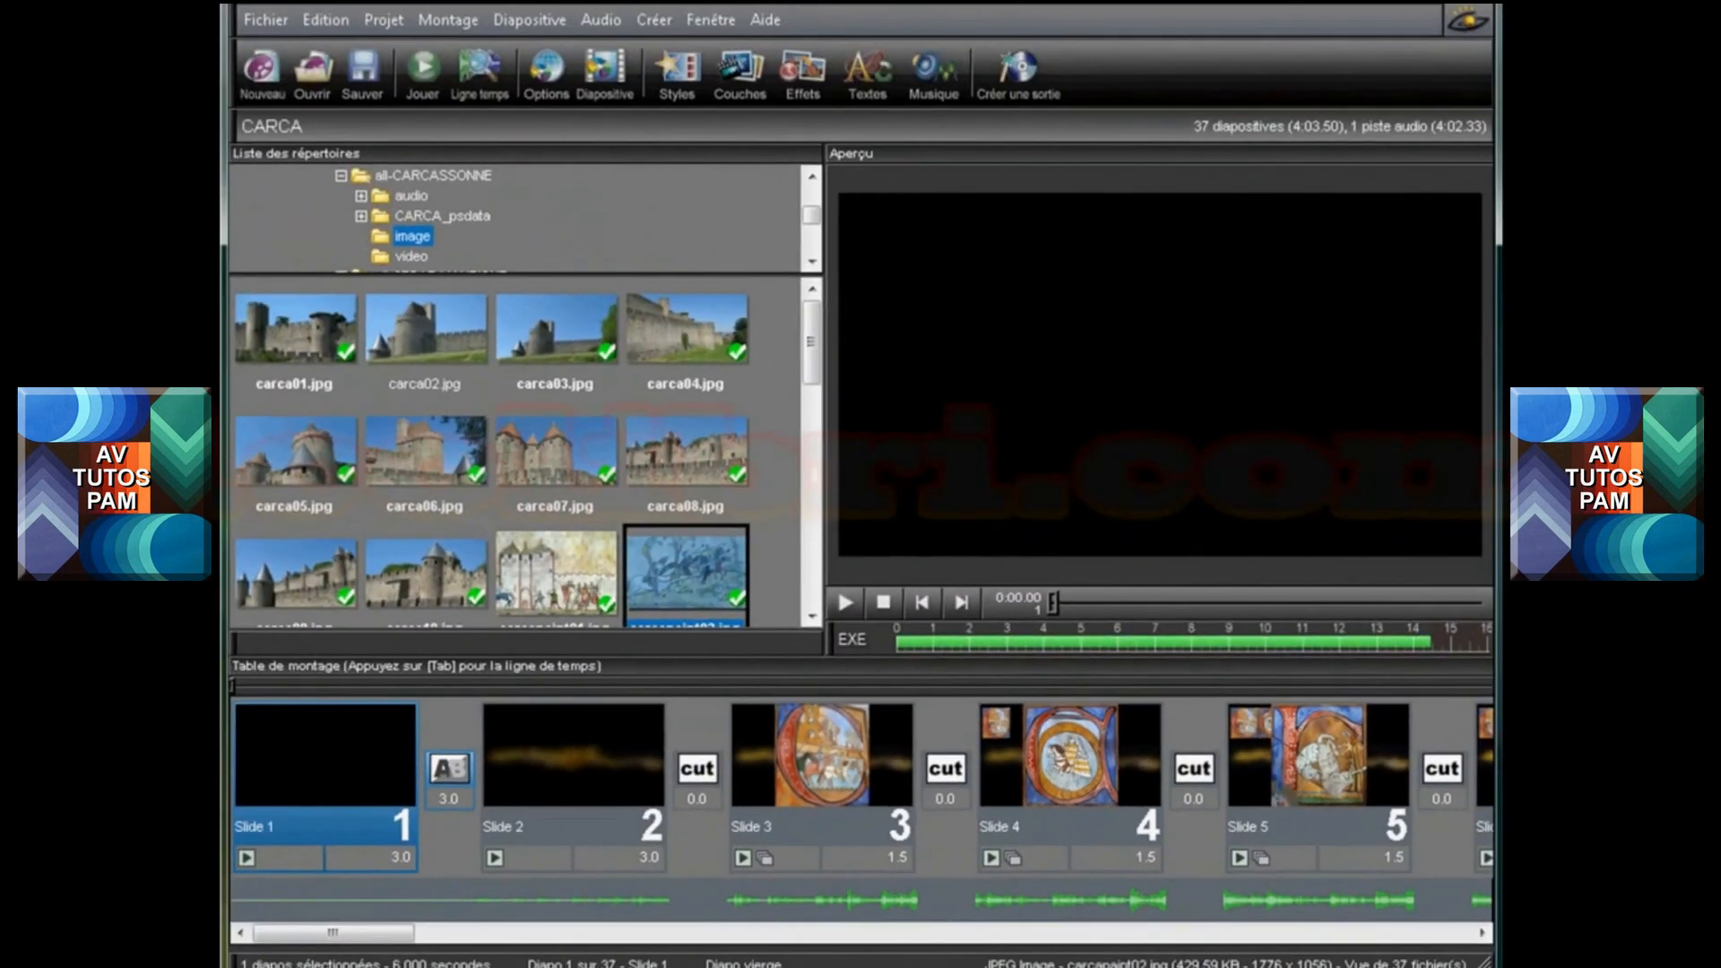